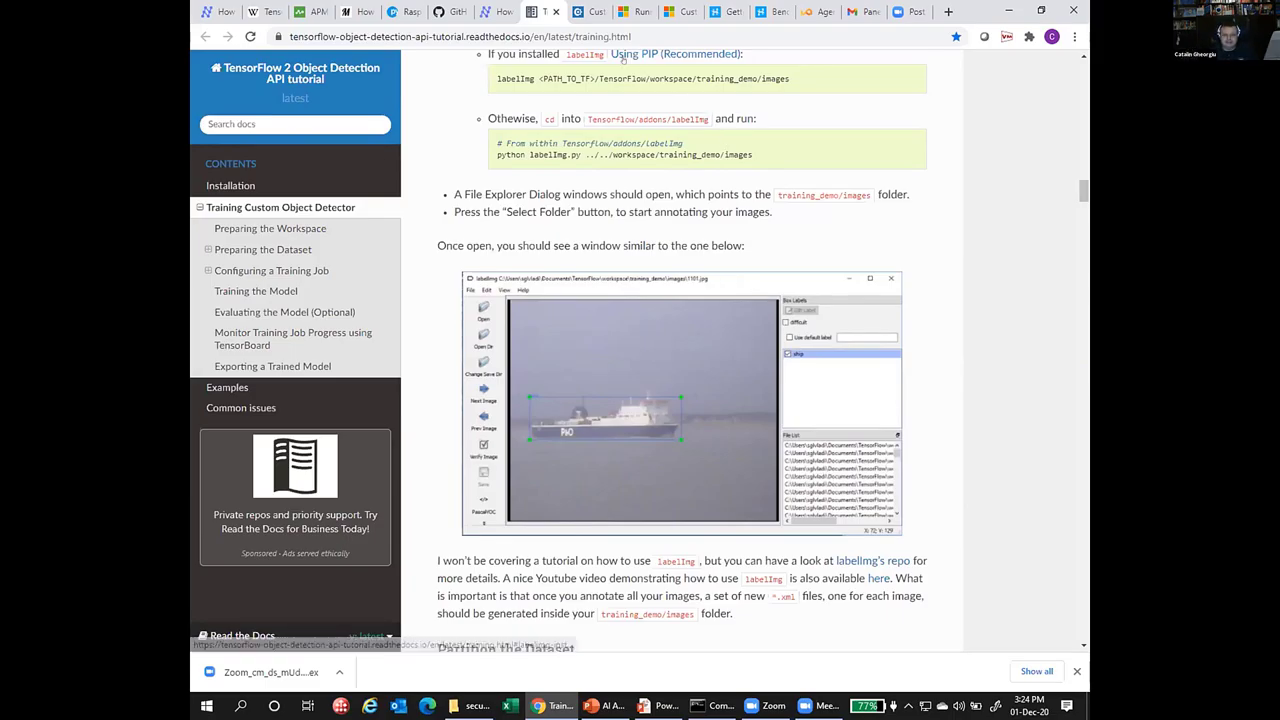
Switch to the Custom Vision browser tab to show the Projects page.
{"action": "left_click", "coordinate": [586, 13]}
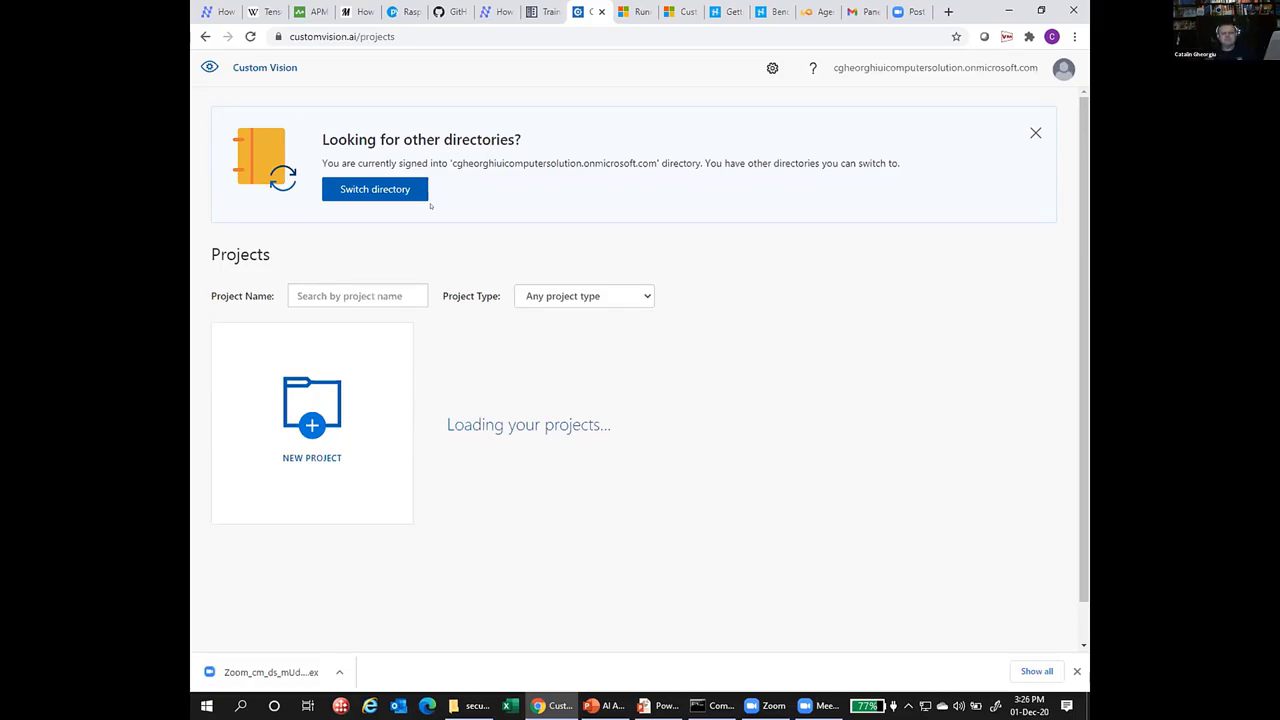
Start a new project named SQLDay2020 with the description 'Pandemic edition'.
{"action": "left_click", "coordinate": [302, 388]}
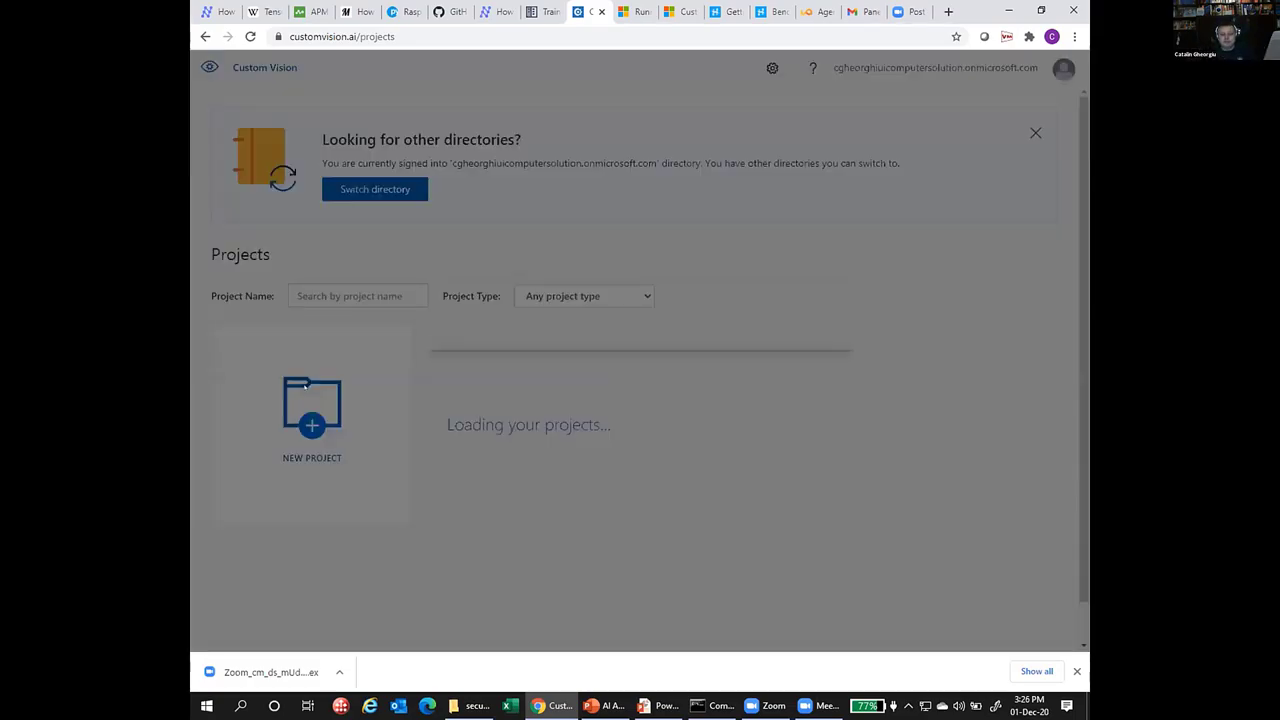
{"action": "left_click", "coordinate": [486, 306]}
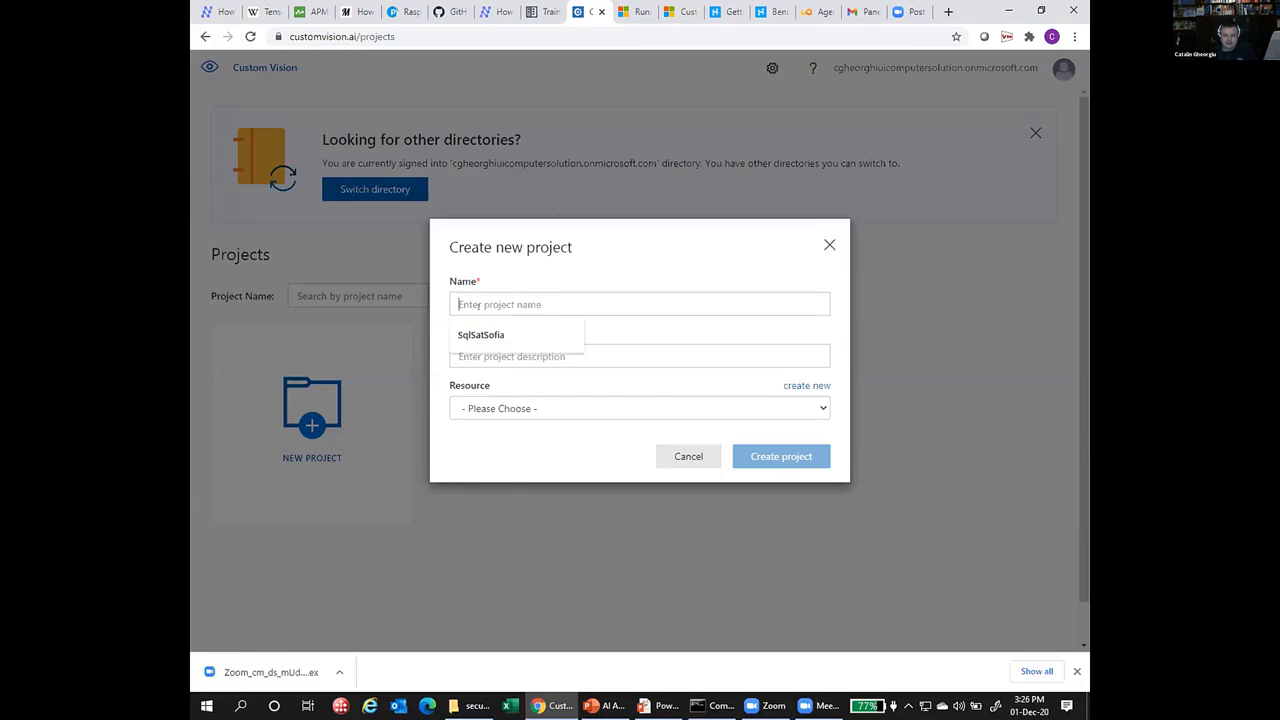
{"action": "type", "text": "SQL"}
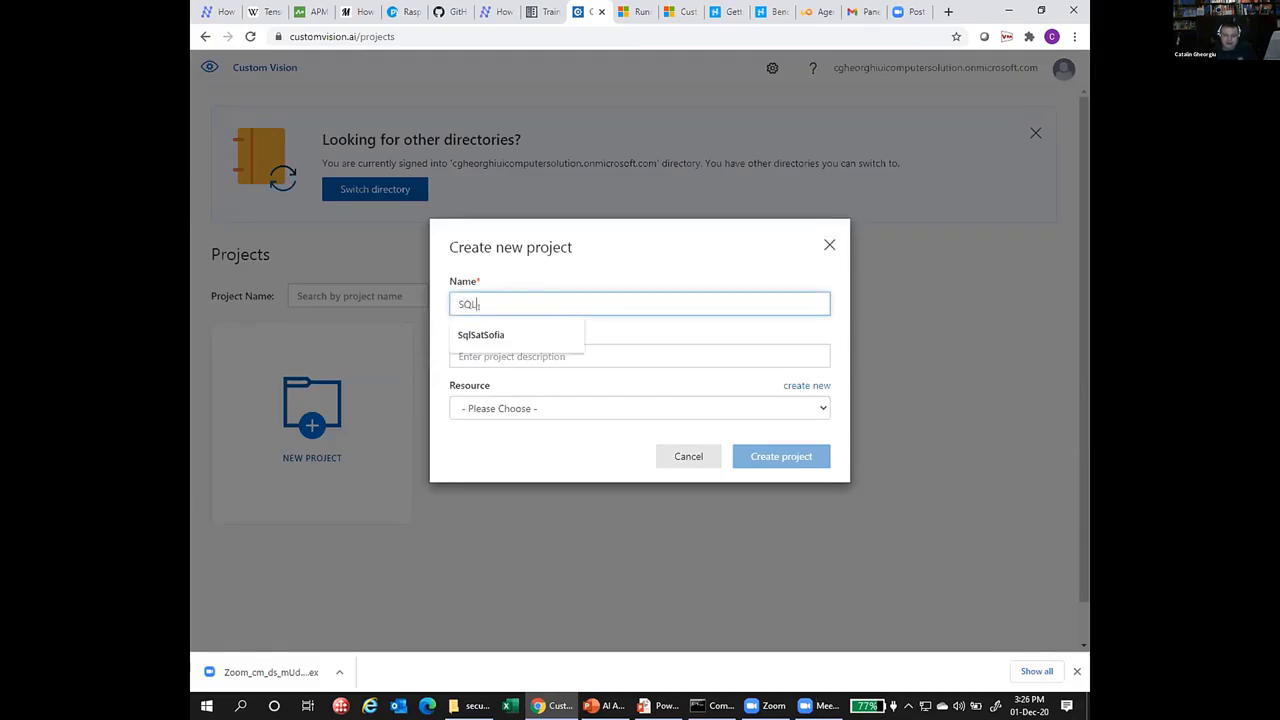
{"action": "type", "text": "D"}
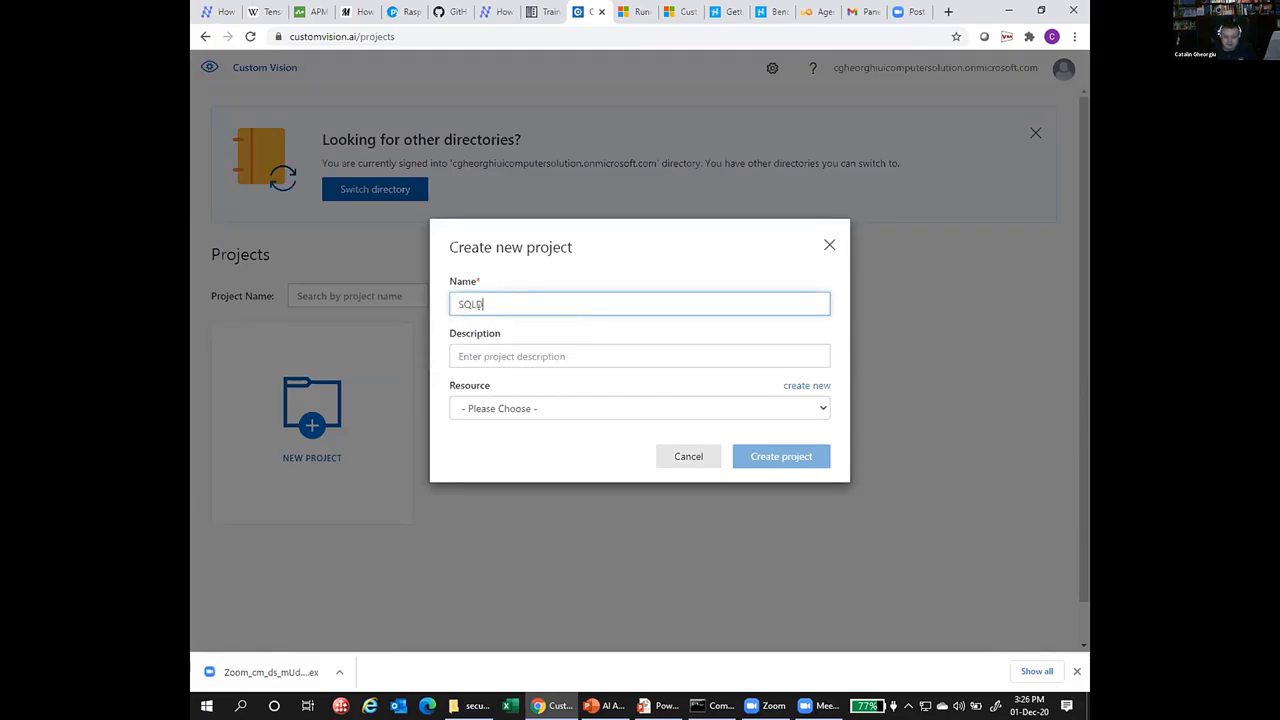
{"action": "type", "text": "ay 202"}
{"action": "left_click", "coordinate": [534, 346]}
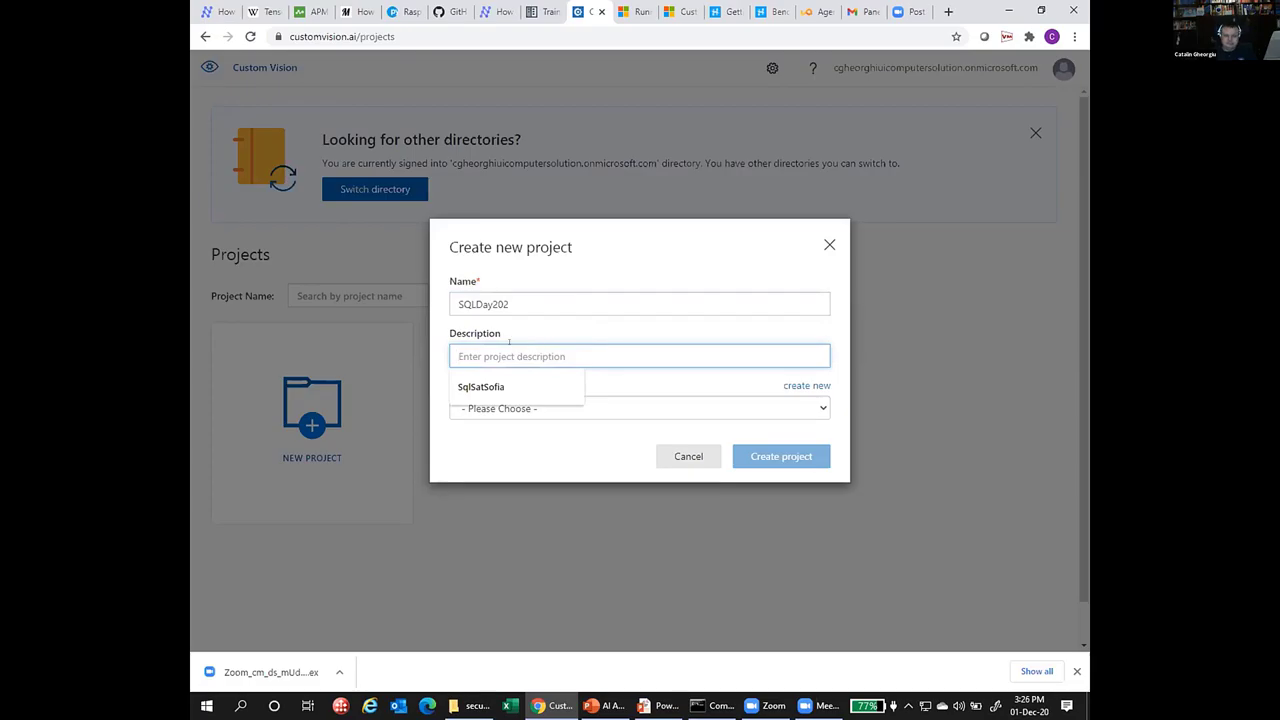
{"action": "left_click", "coordinate": [505, 303]}
{"action": "type", "text": "0"}
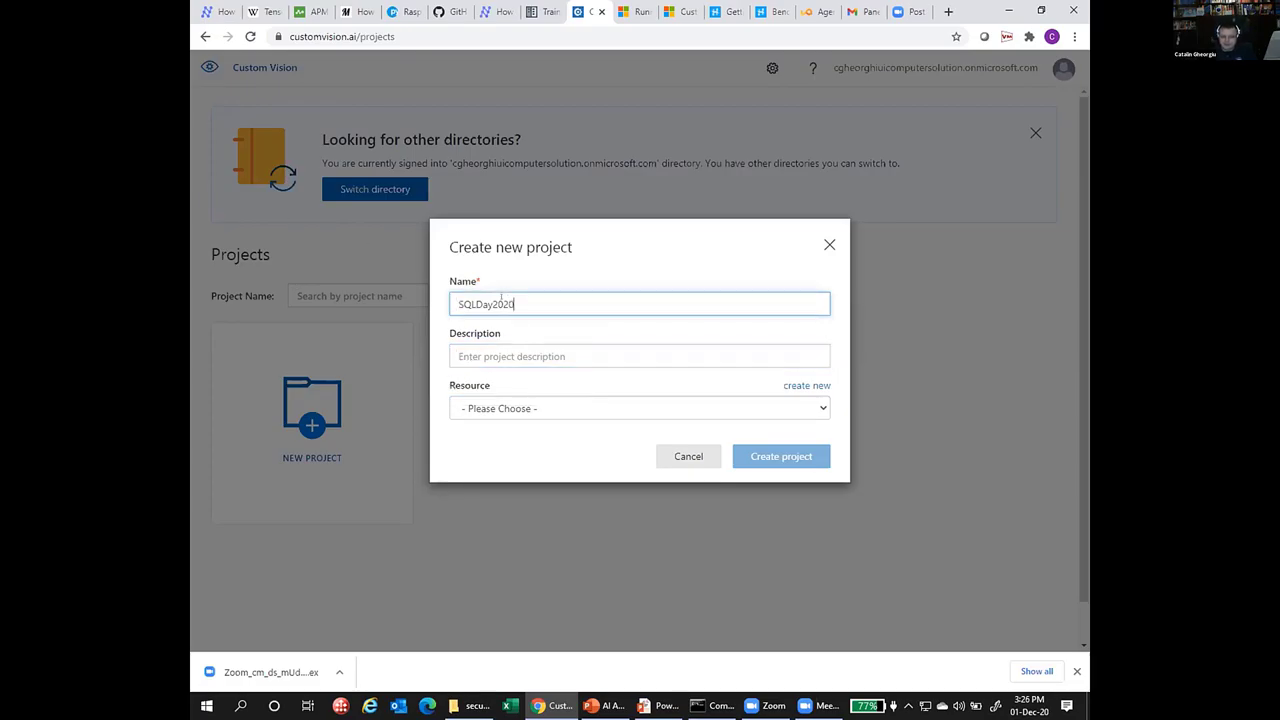
{"action": "left_click_drag", "start_coordinate": [513, 303], "coordinate": [430, 296]}
{"action": "left_click", "coordinate": [543, 300]}
{"action": "left_click_drag", "start_coordinate": [543, 300], "coordinate": [408, 296]}
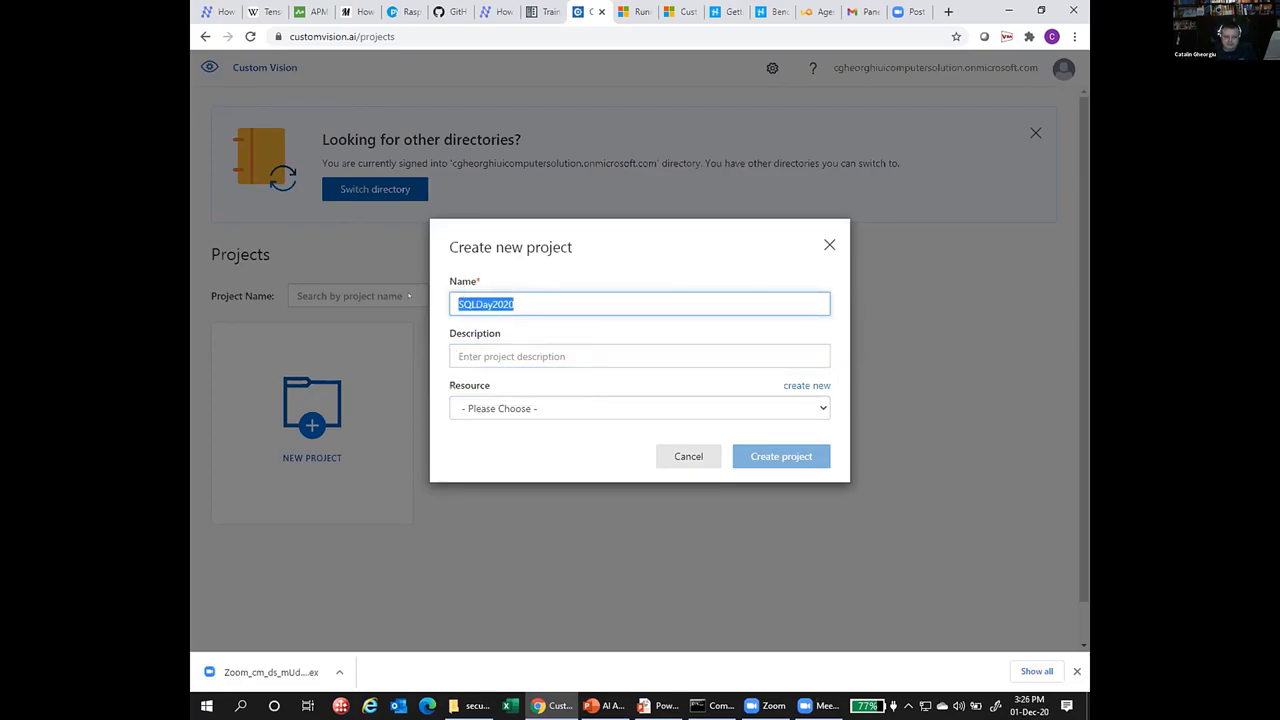
{"action": "left_click", "coordinate": [477, 356]}
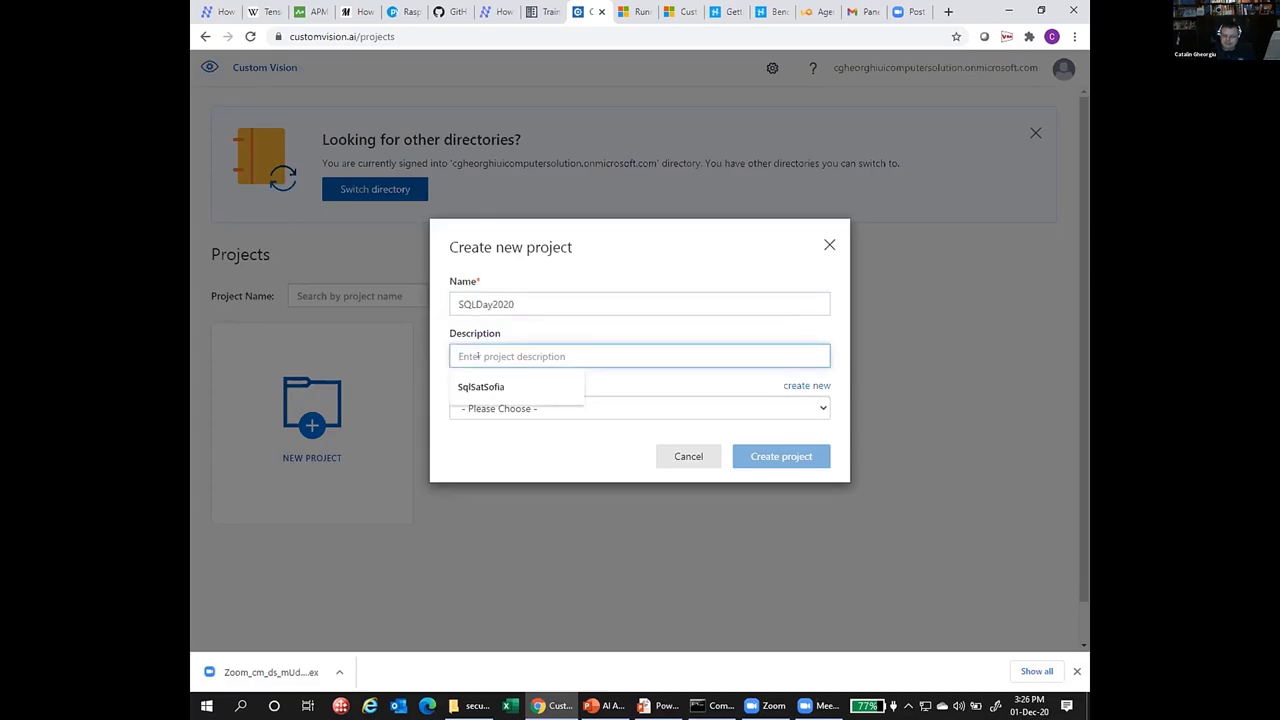
{"action": "type", "text": "Pandemic"}
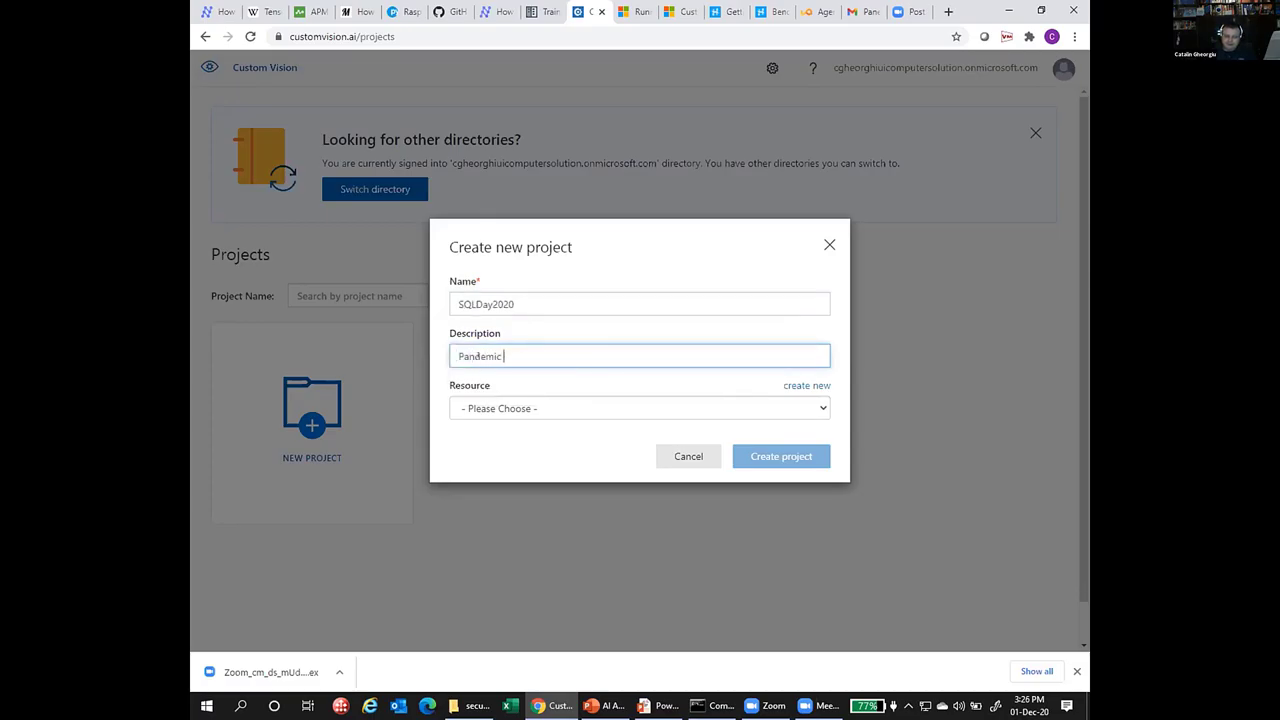
{"action": "type", "text": " edition"}
Check the existing resources, then begin creating a new resource for the project.
{"action": "left_click", "coordinate": [805, 408]}
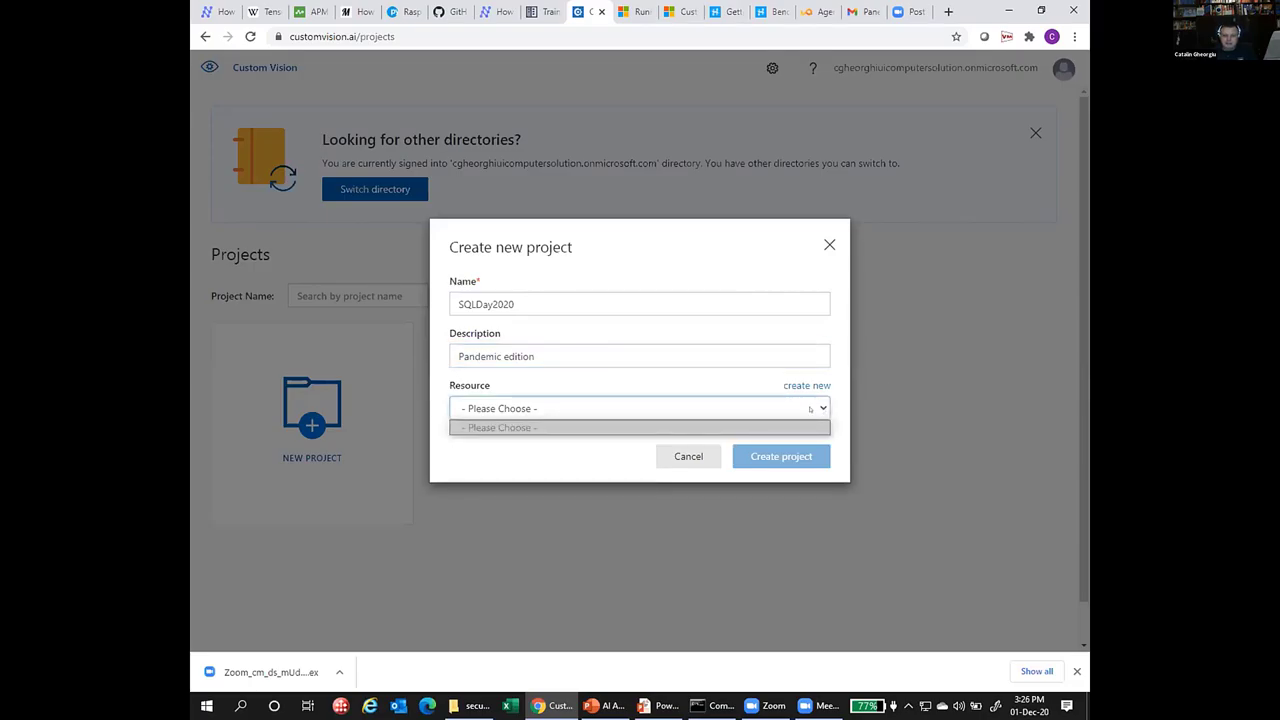
{"action": "left_click", "coordinate": [805, 428]}
{"action": "left_click", "coordinate": [804, 386]}
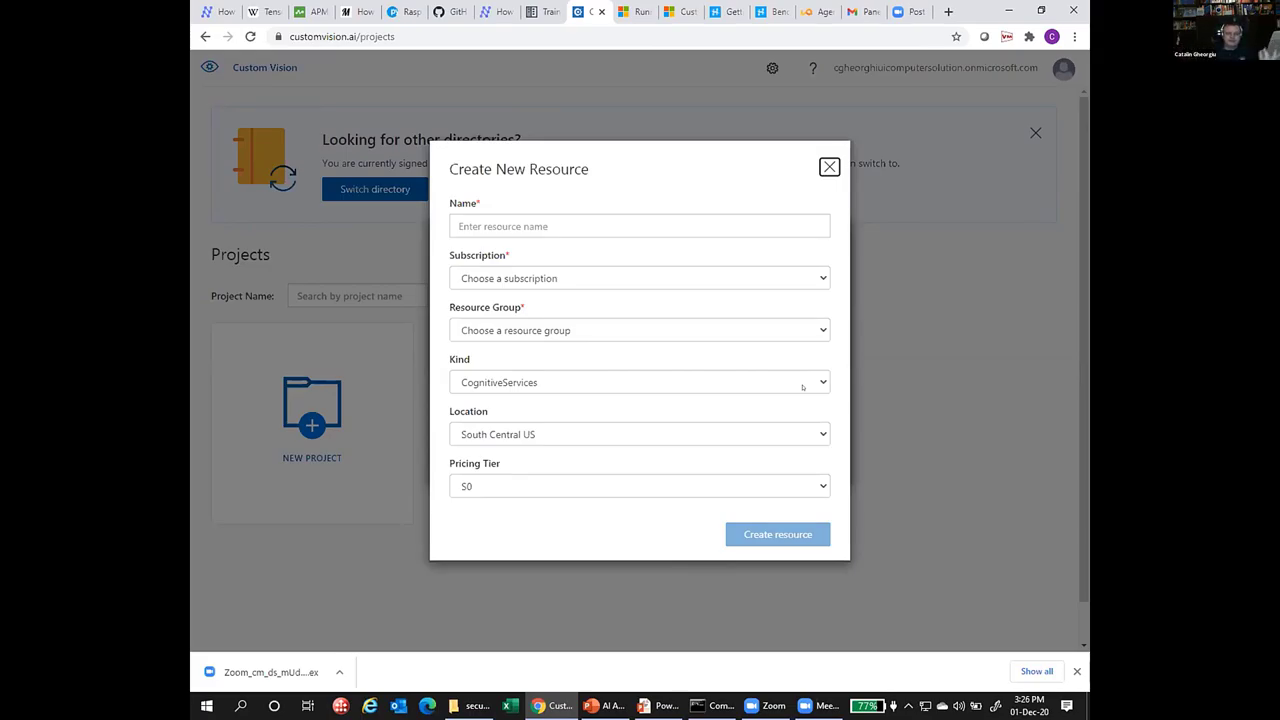
{"action": "left_click", "coordinate": [815, 331]}
Review the resource group and kind options, keep CognitiveServices, and pick the Pay-As-You-Go subscription.
{"action": "left_click", "coordinate": [814, 332]}
{"action": "left_click", "coordinate": [599, 329]}
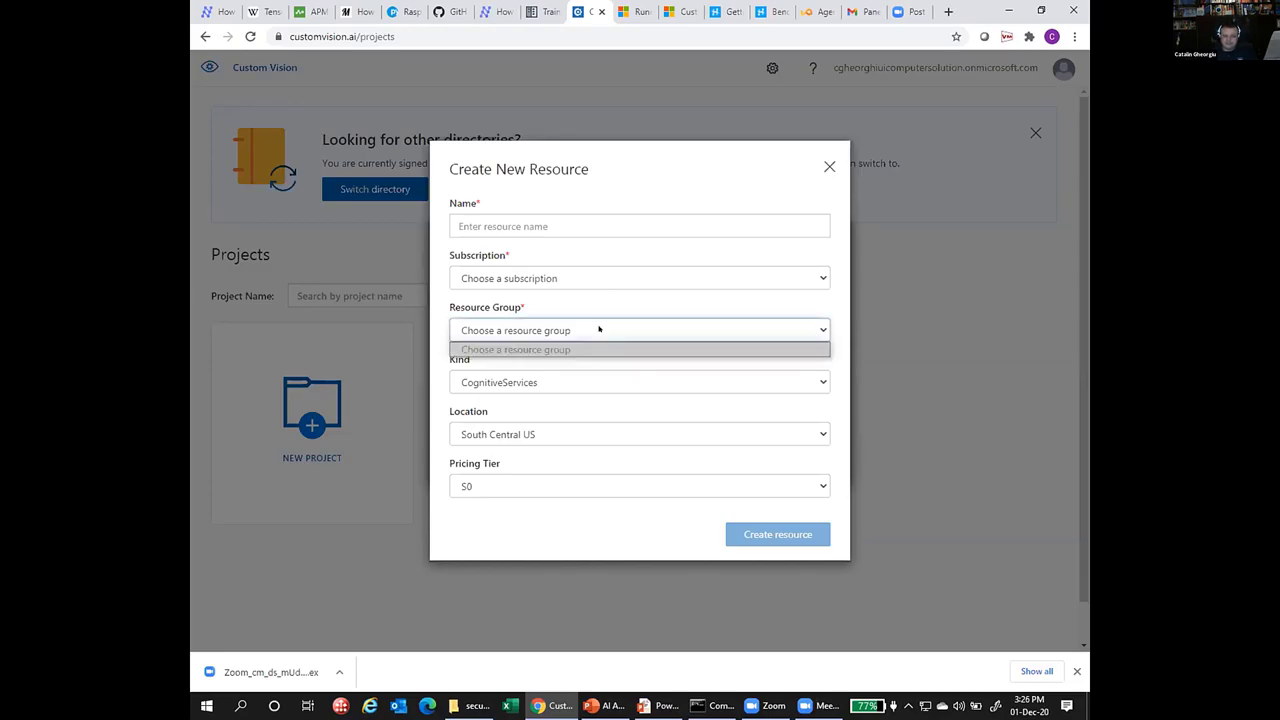
{"action": "left_click", "coordinate": [743, 381]}
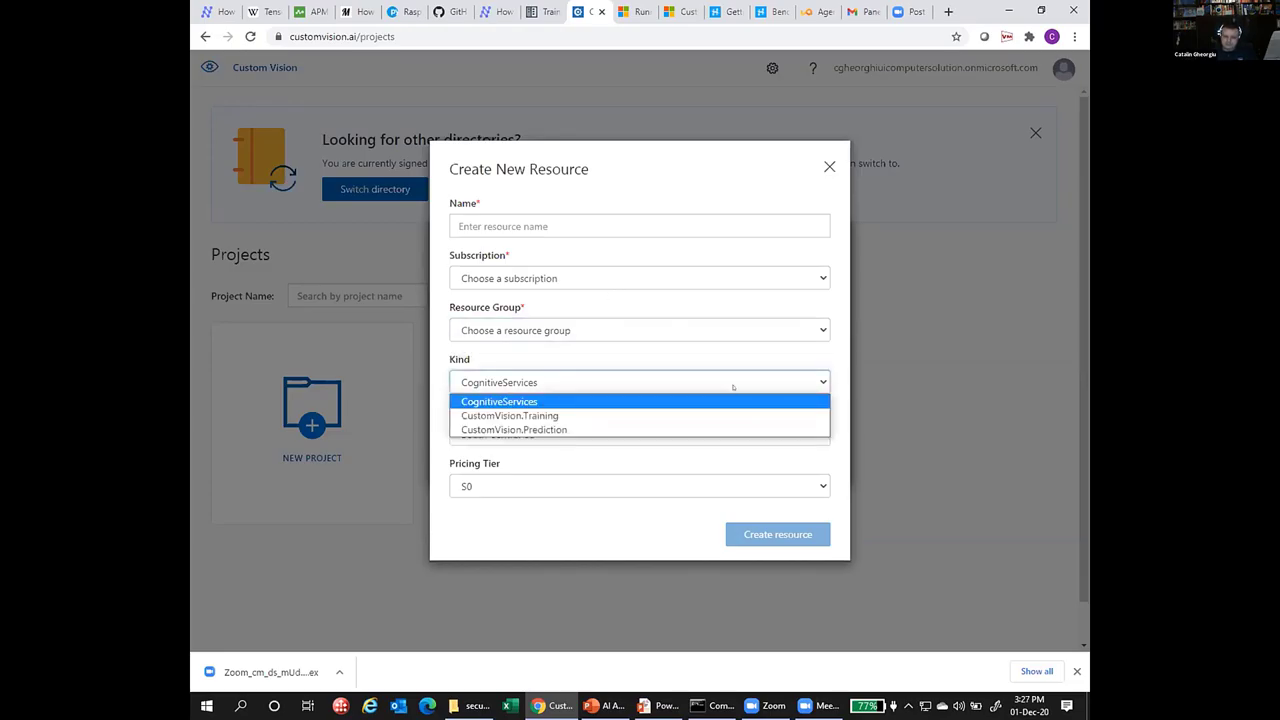
{"action": "left_click", "coordinate": [733, 387]}
{"action": "left_click", "coordinate": [697, 280]}
{"action": "left_click", "coordinate": [663, 322]}
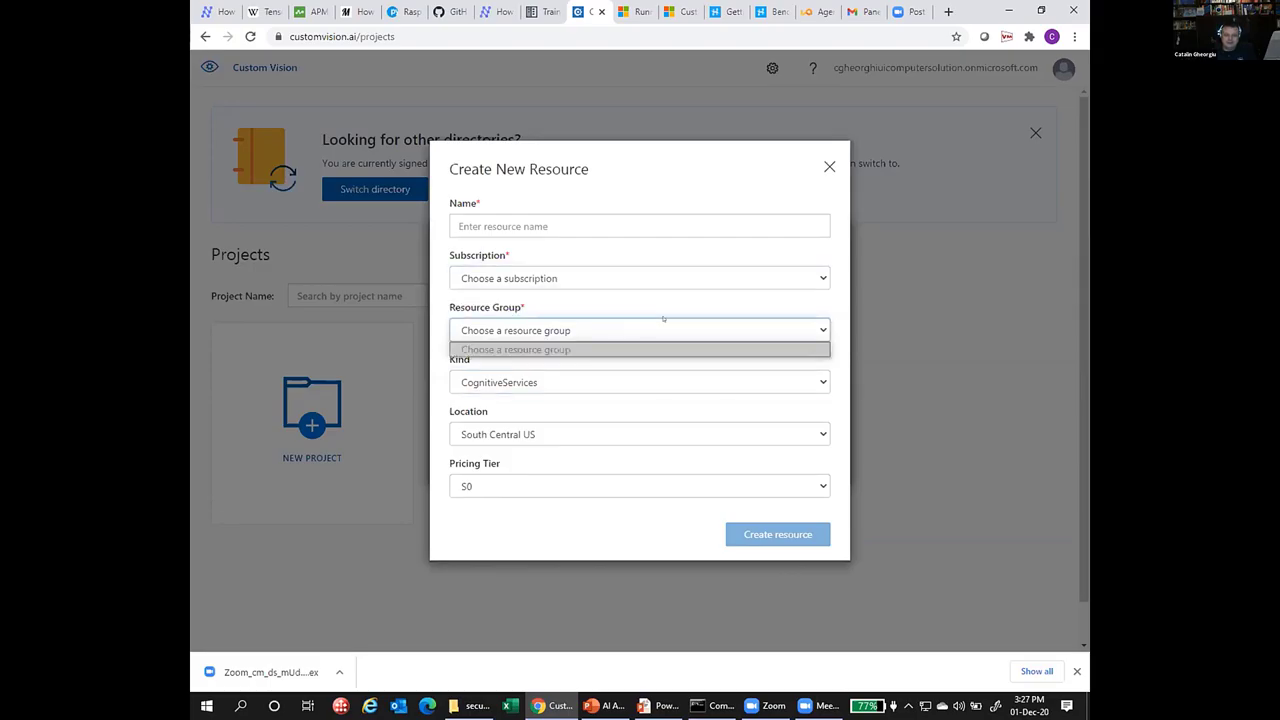
{"action": "left_click", "coordinate": [636, 279]}
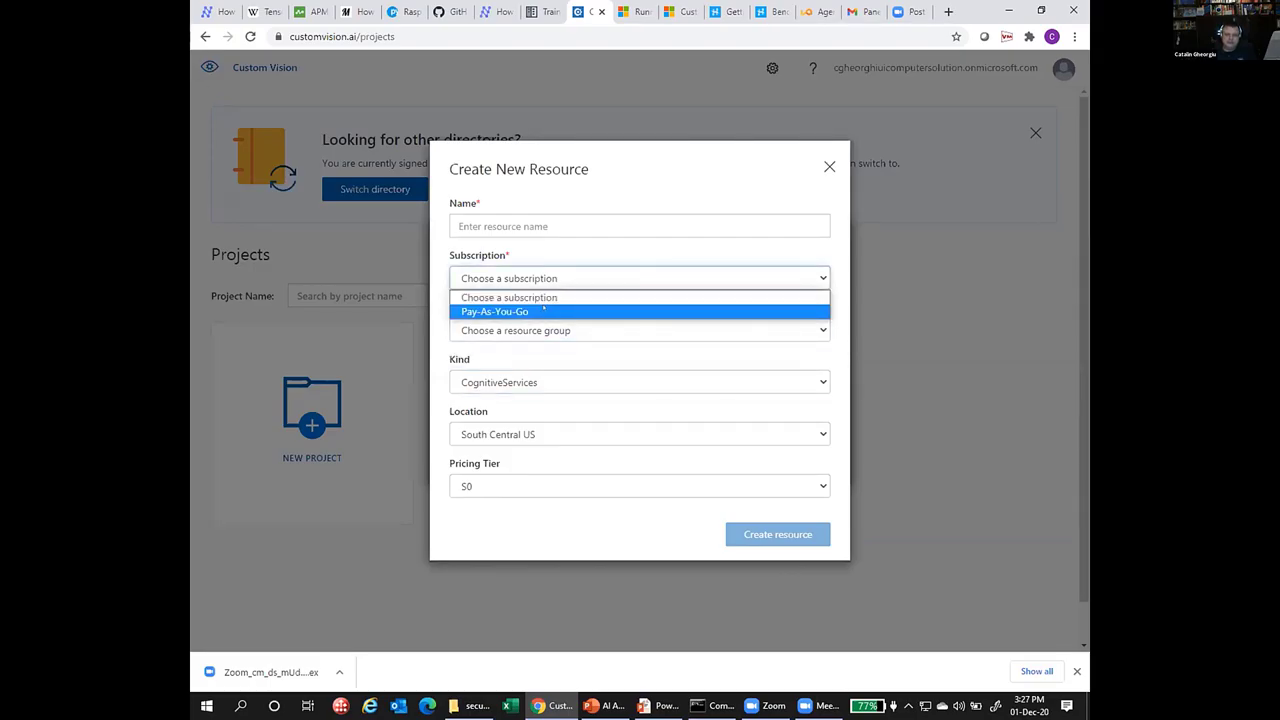
{"action": "left_click", "coordinate": [544, 309]}
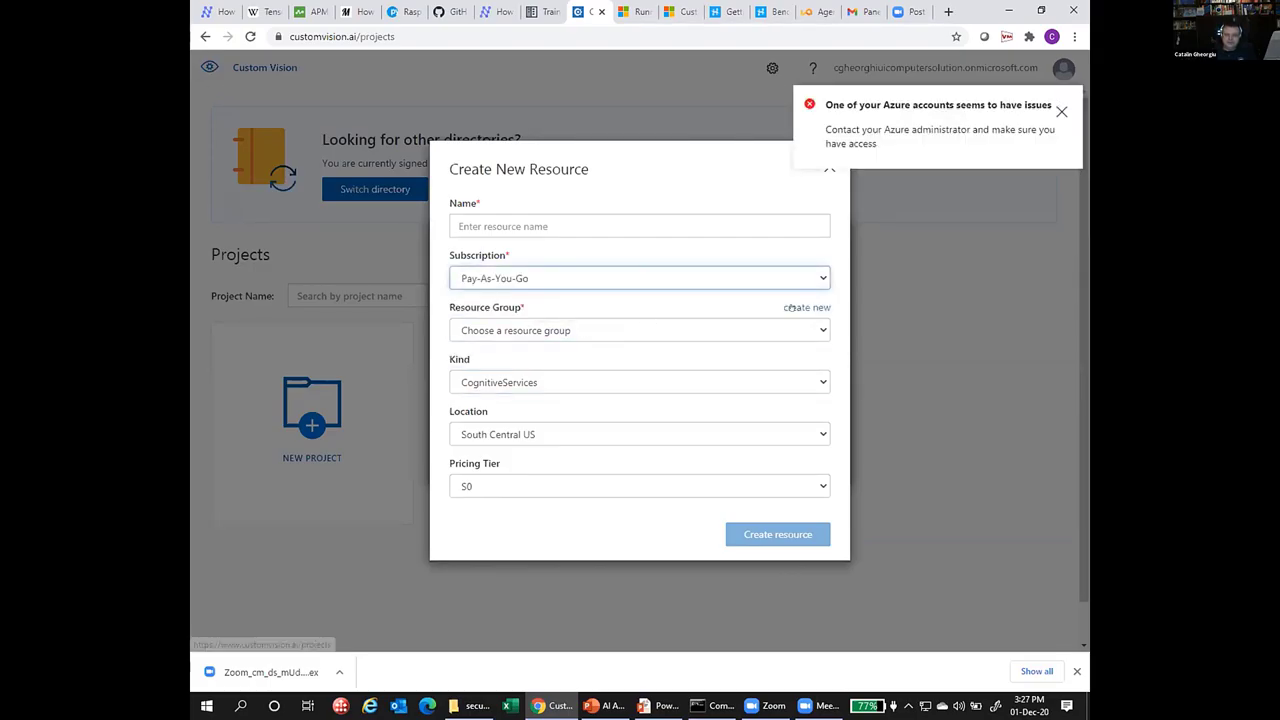
Dismiss the Azure account error notification.
{"action": "left_click", "coordinate": [858, 119]}
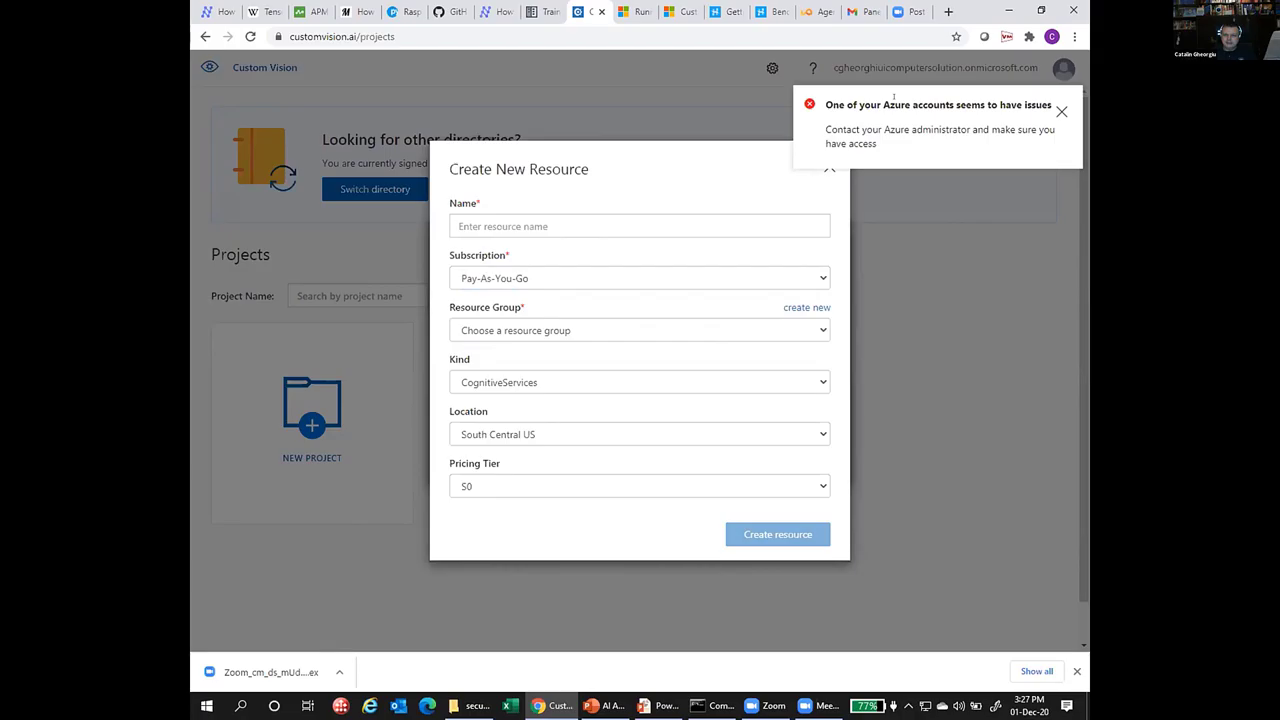
{"action": "left_click_drag", "start_coordinate": [847, 104], "coordinate": [210, 60]}
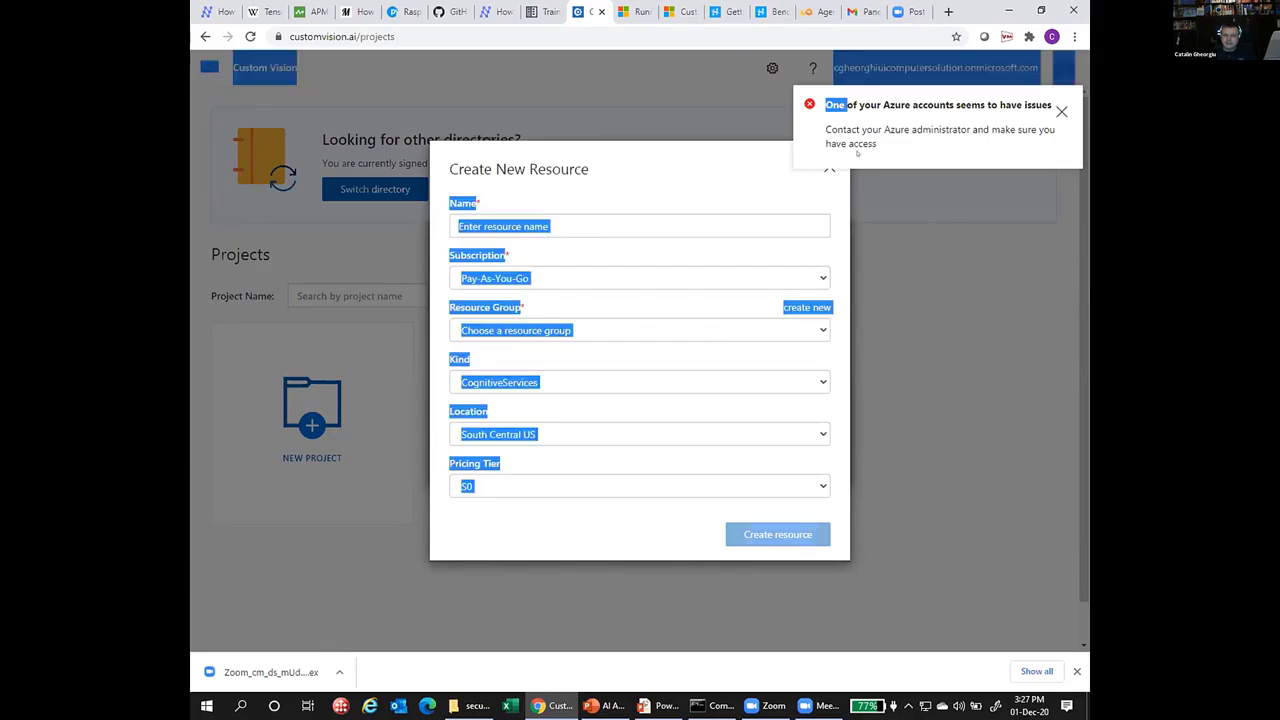
{"action": "left_click", "coordinate": [1059, 113]}
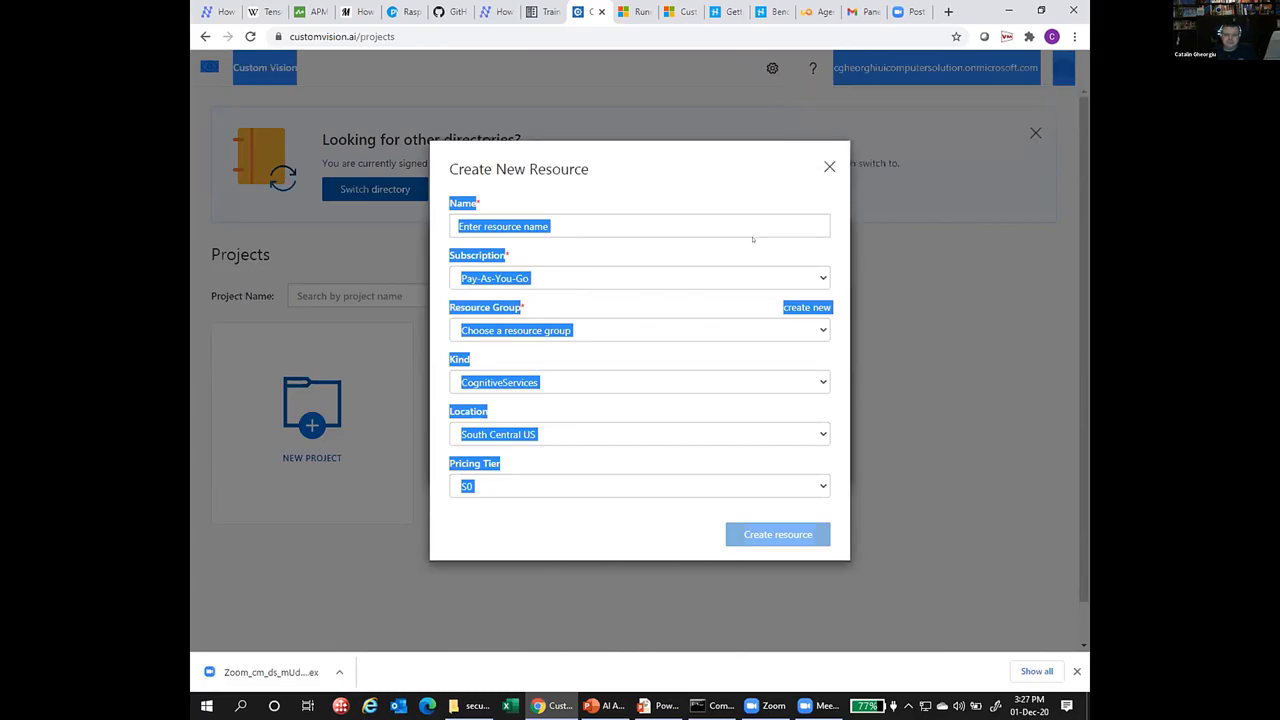
Begin entering 'SQL' as the resource name, then abandon the Create New Resource form.
{"action": "left_click", "coordinate": [711, 220]}
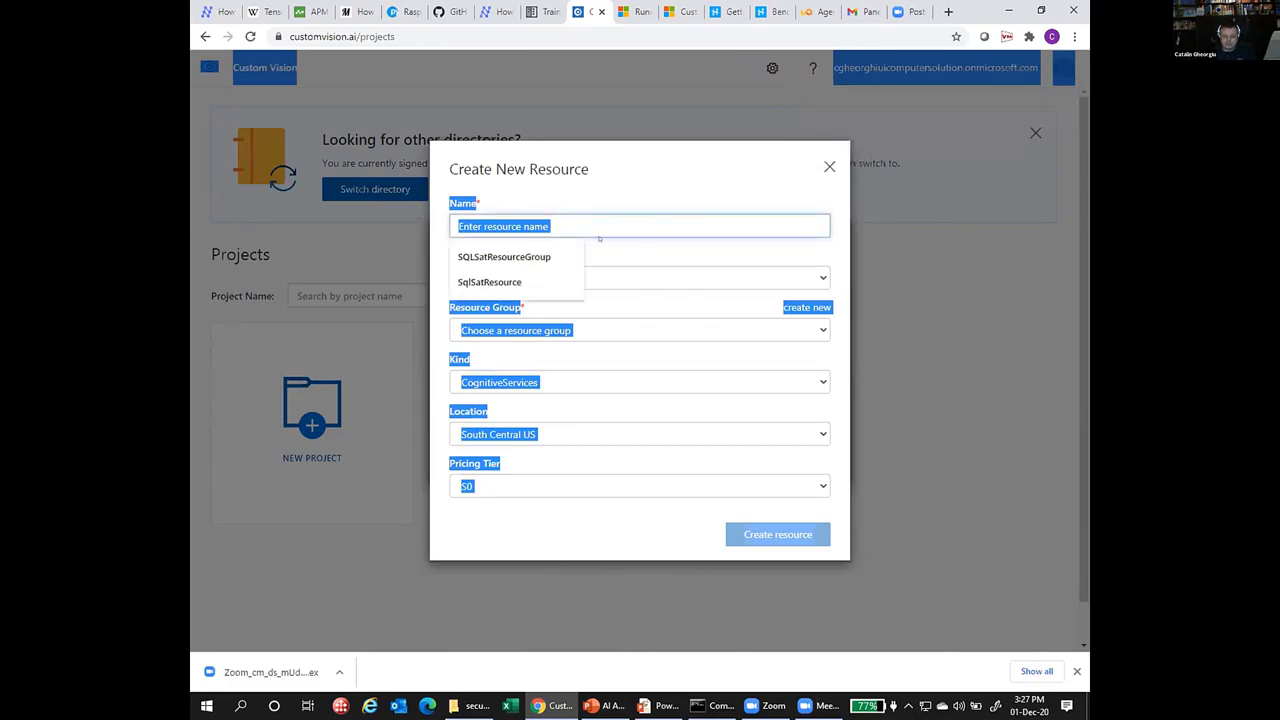
{"action": "left_click", "coordinate": [568, 227]}
{"action": "type", "text": "SQL"}
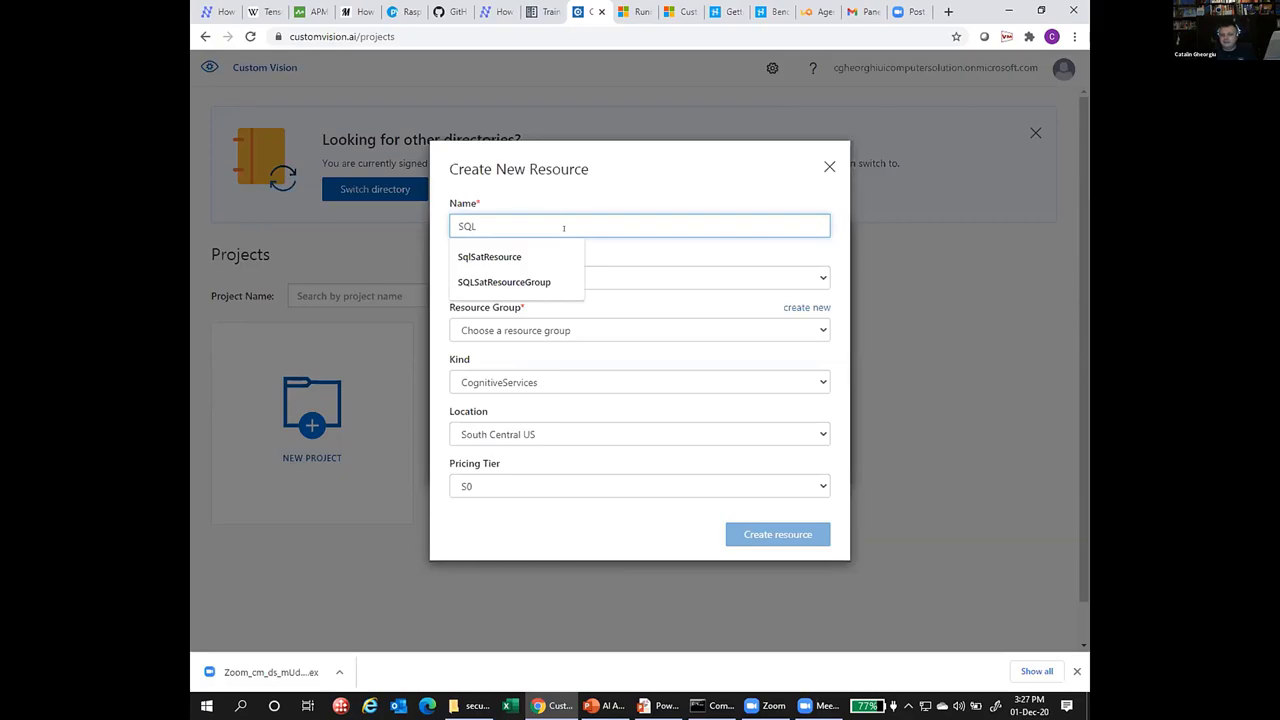
{"action": "key", "text": "Escape"}
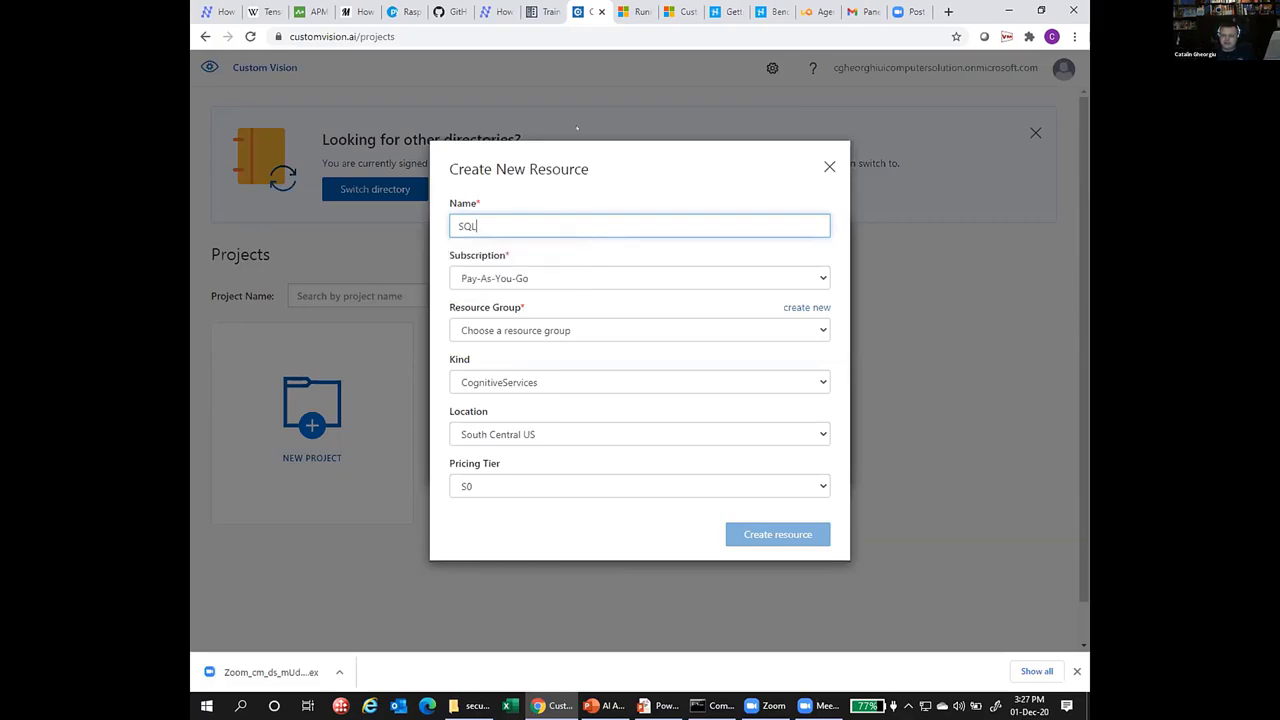
{"action": "left_click", "coordinate": [577, 127]}
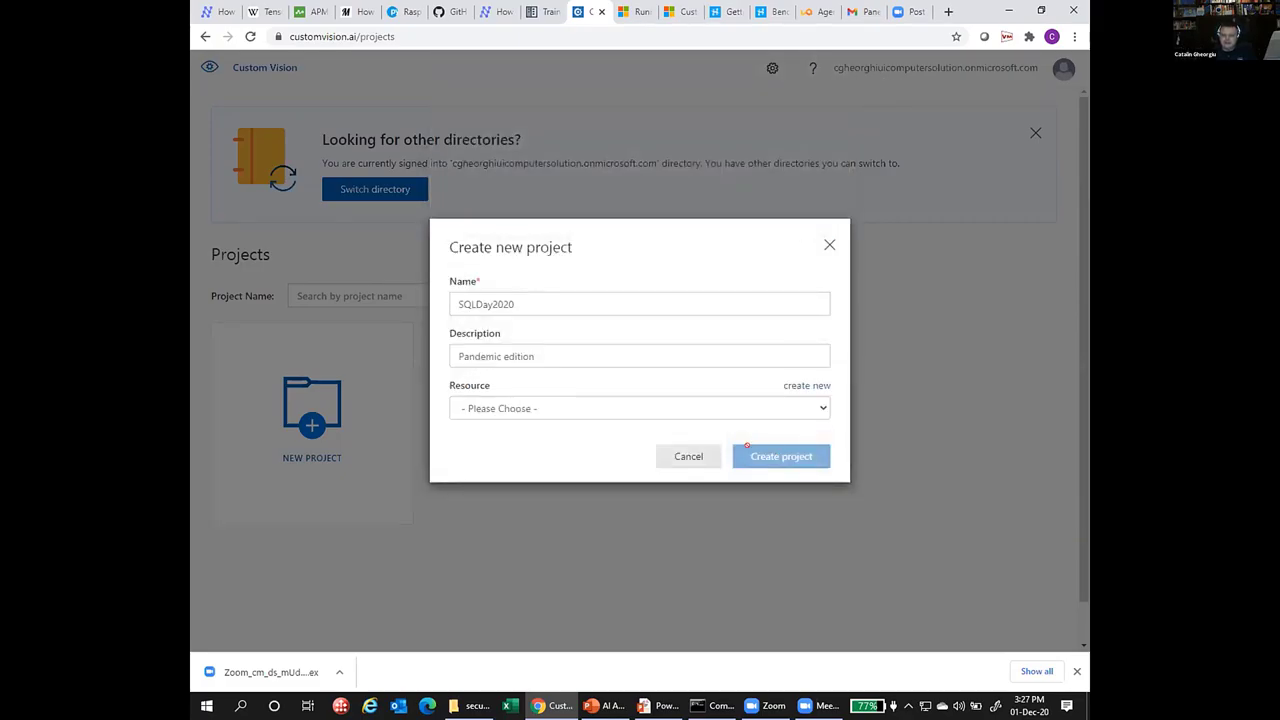
Cancel the half-filled project, check the account's directories, and start a fresh new project.
{"action": "left_click", "coordinate": [688, 456]}
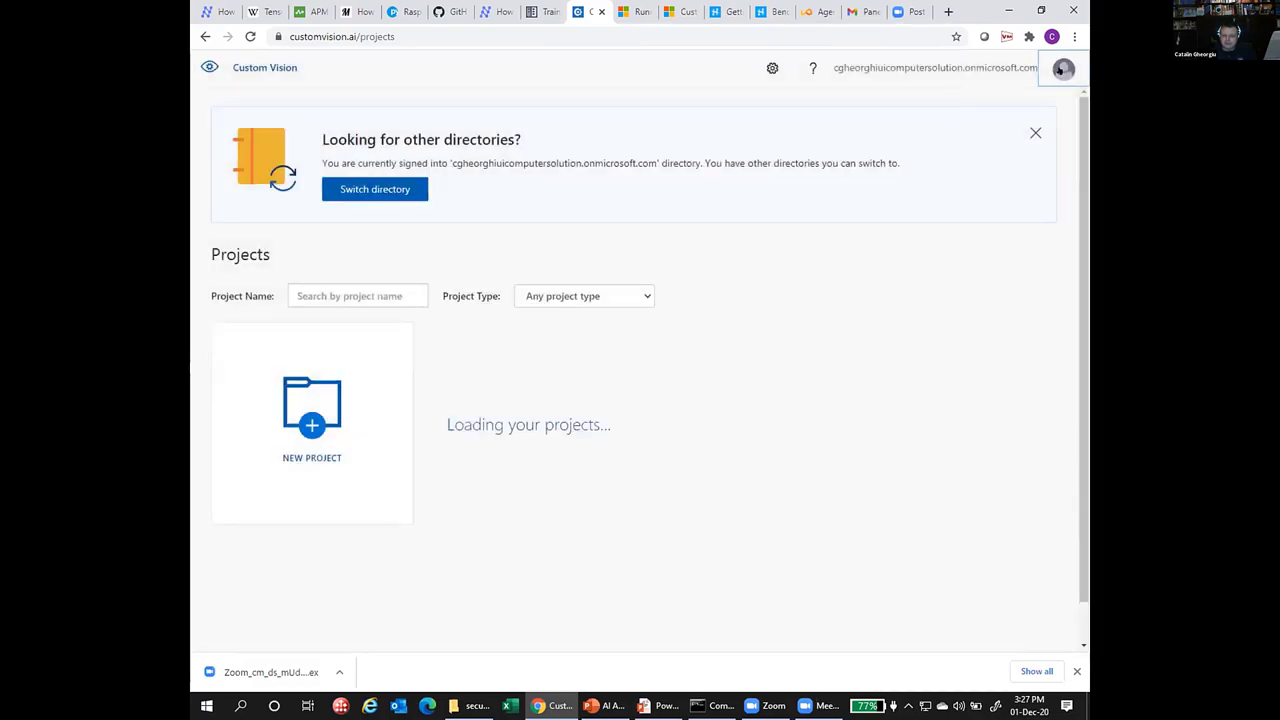
{"action": "left_click", "coordinate": [1061, 70]}
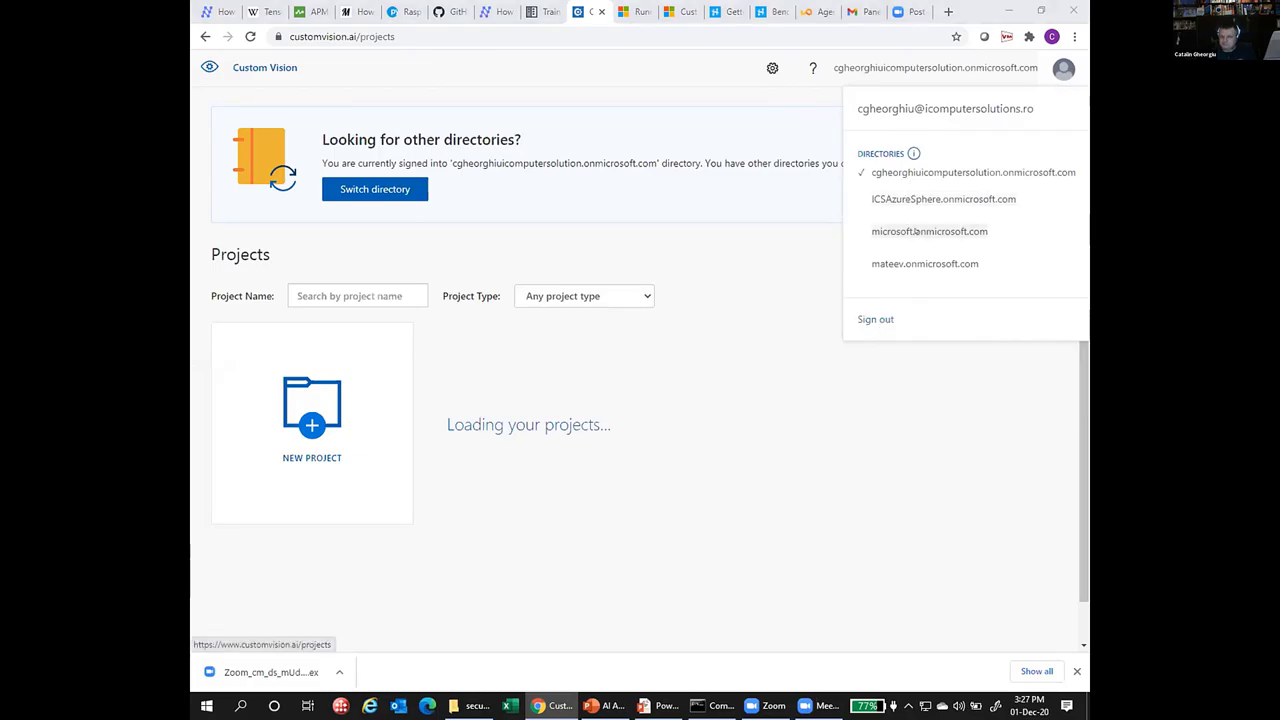
{"action": "left_click", "coordinate": [1049, 73]}
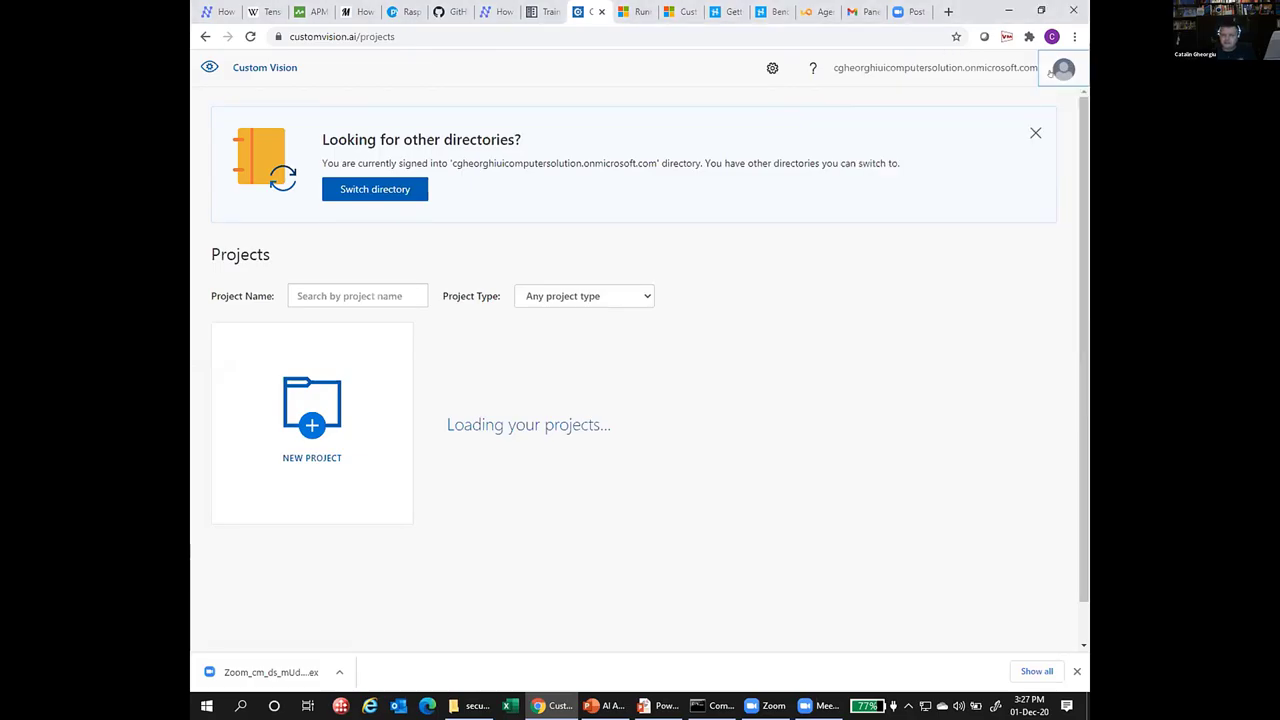
{"action": "right_click", "coordinate": [1049, 73]}
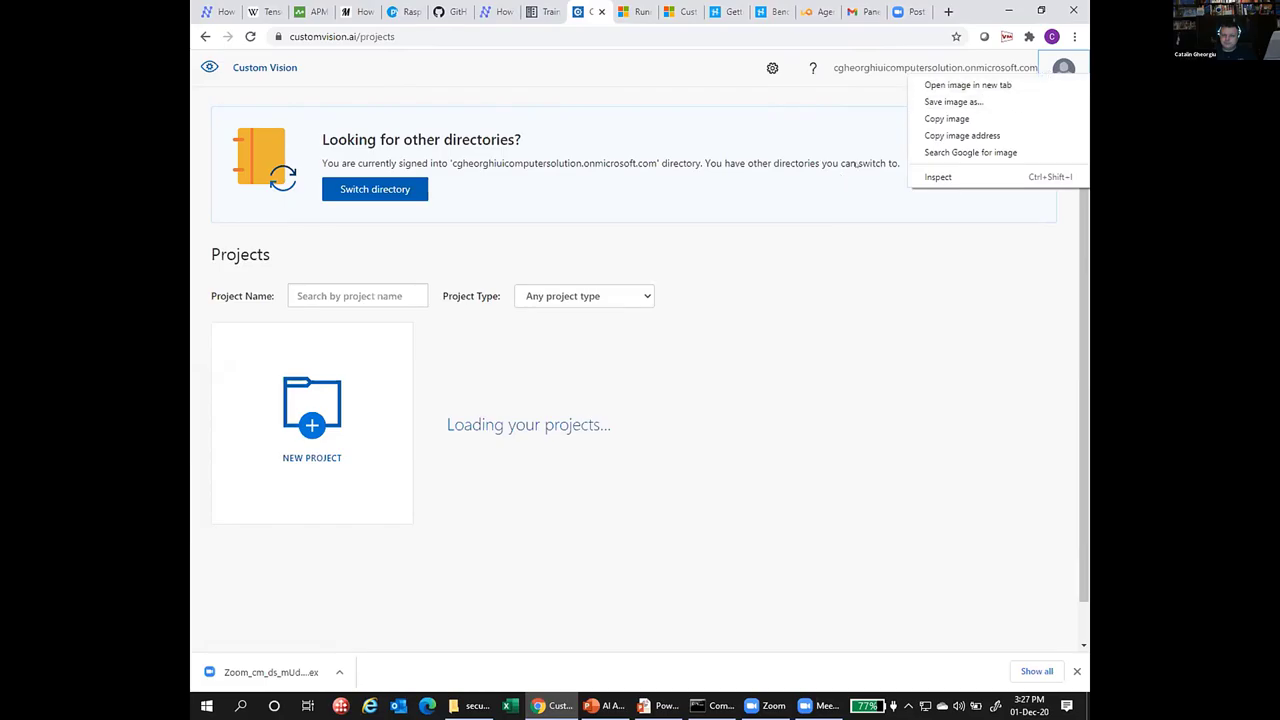
{"action": "left_click", "coordinate": [303, 408]}
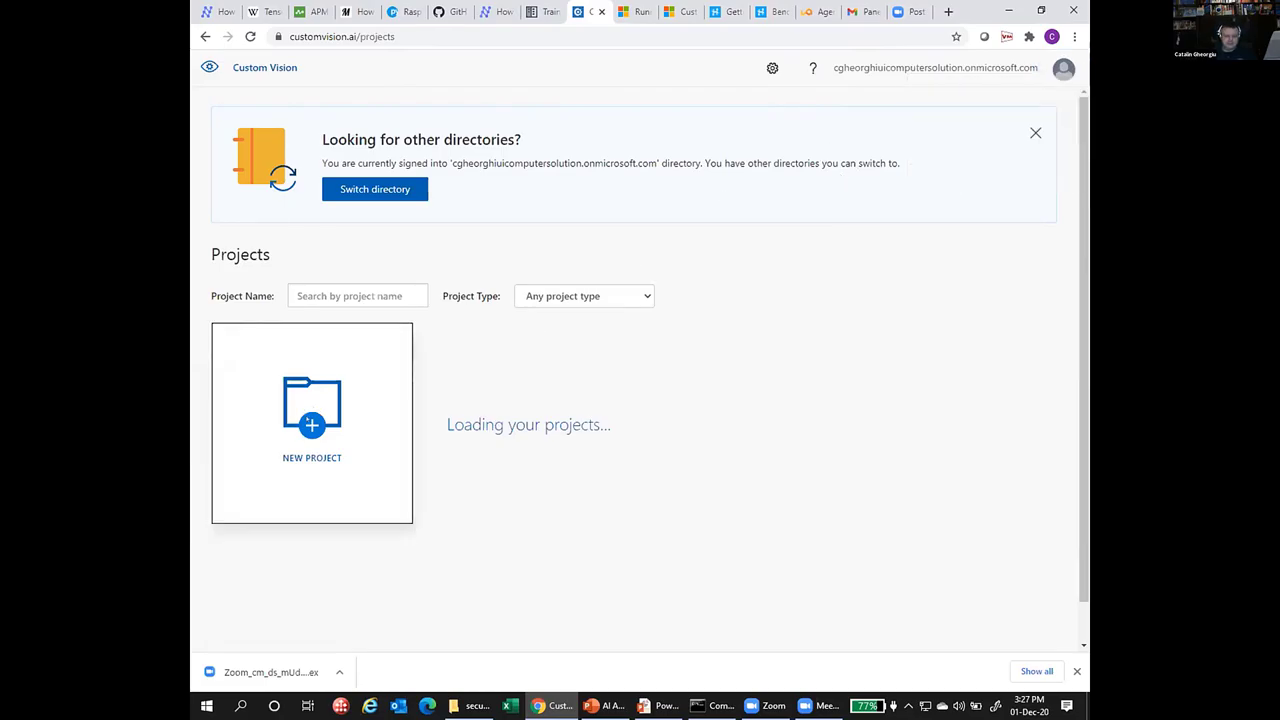
{"action": "left_click", "coordinate": [305, 410]}
Name the project SQLDay2020 and paste the same text as its description.
{"action": "left_click", "coordinate": [488, 304]}
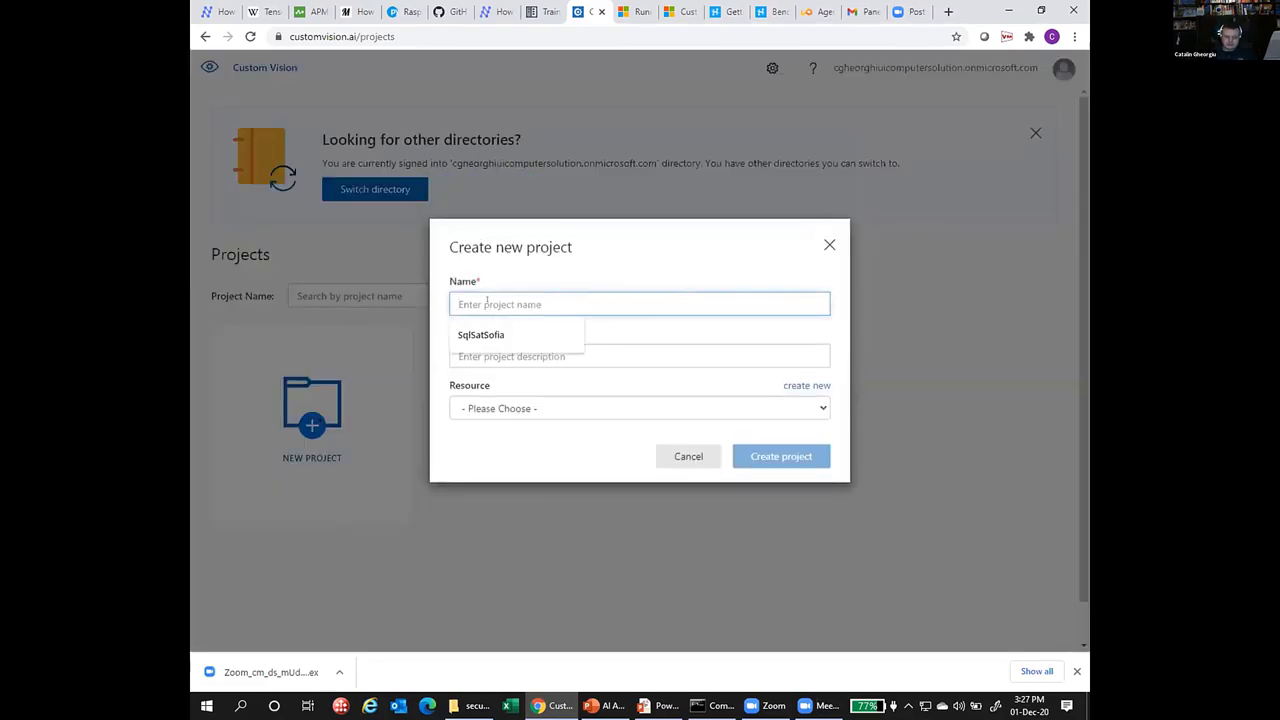
{"action": "type", "text": "SQLDay"}
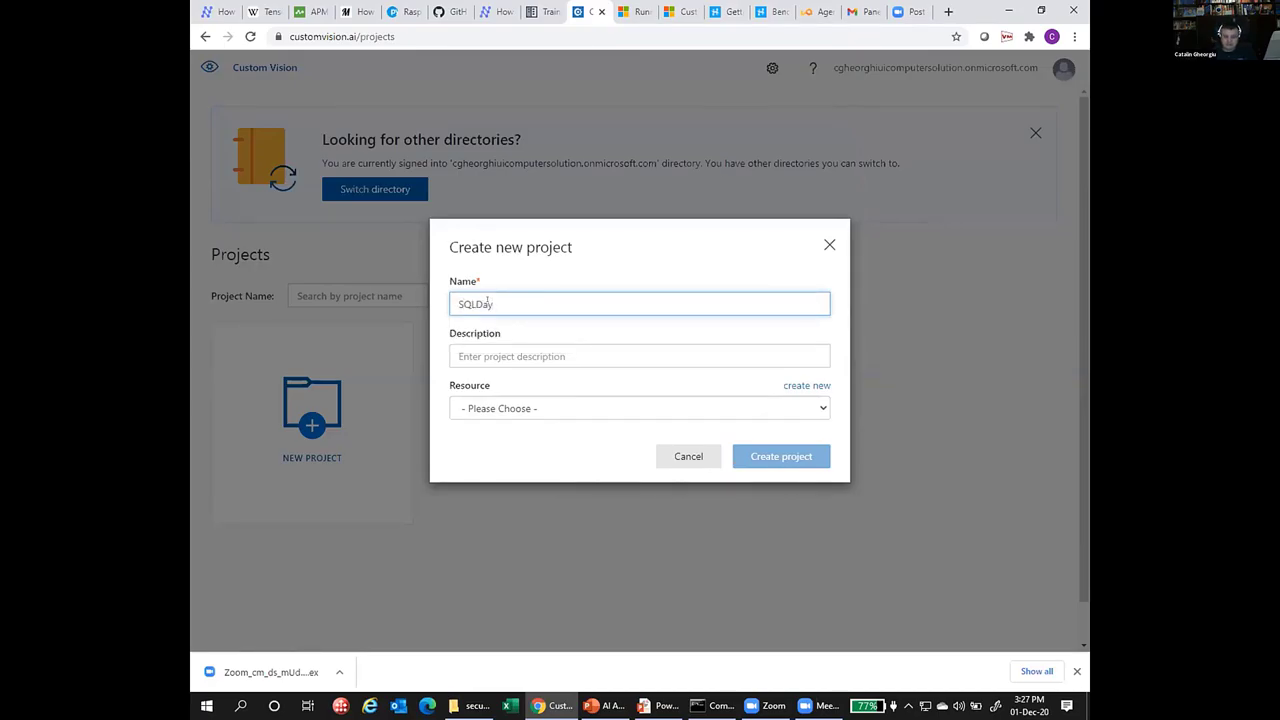
{"action": "type", "text": "2020"}
{"action": "left_click", "coordinate": [565, 356]}
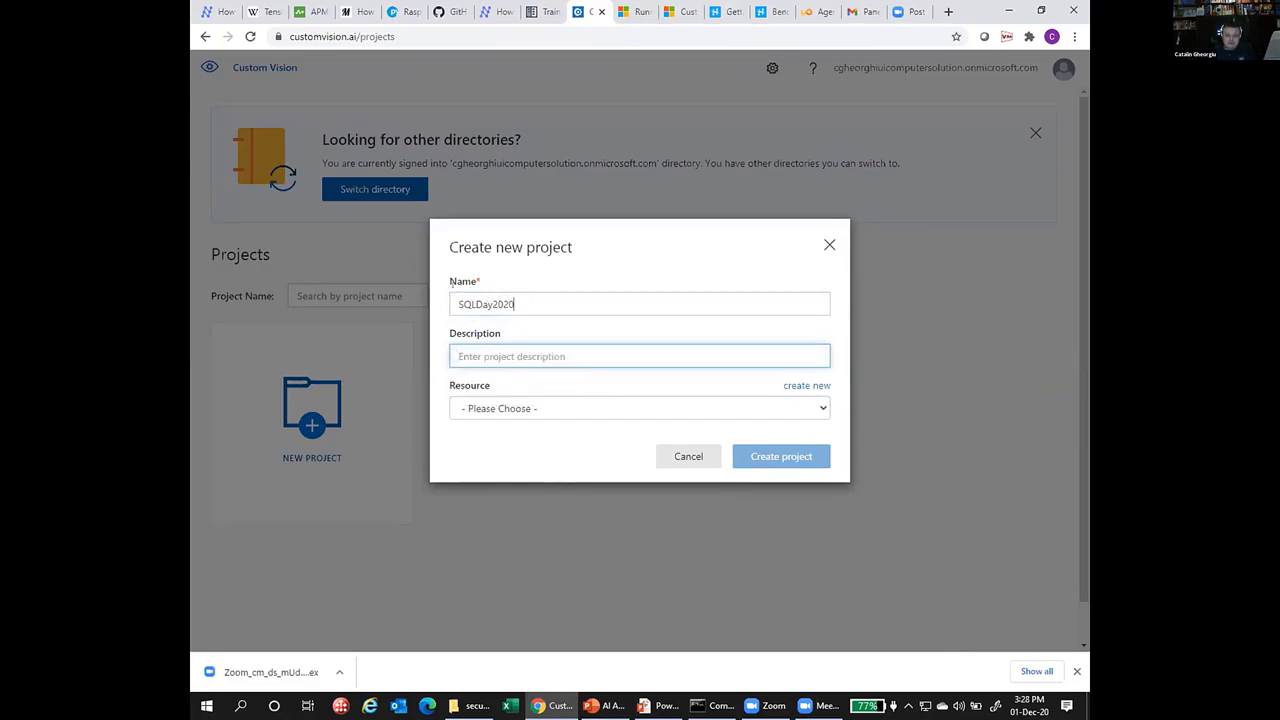
{"action": "right_click", "coordinate": [381, 273]}
{"action": "left_click", "coordinate": [585, 309]}
{"action": "left_click_drag", "start_coordinate": [571, 304], "coordinate": [430, 306]}
{"action": "key", "text": "ctrl+c"}
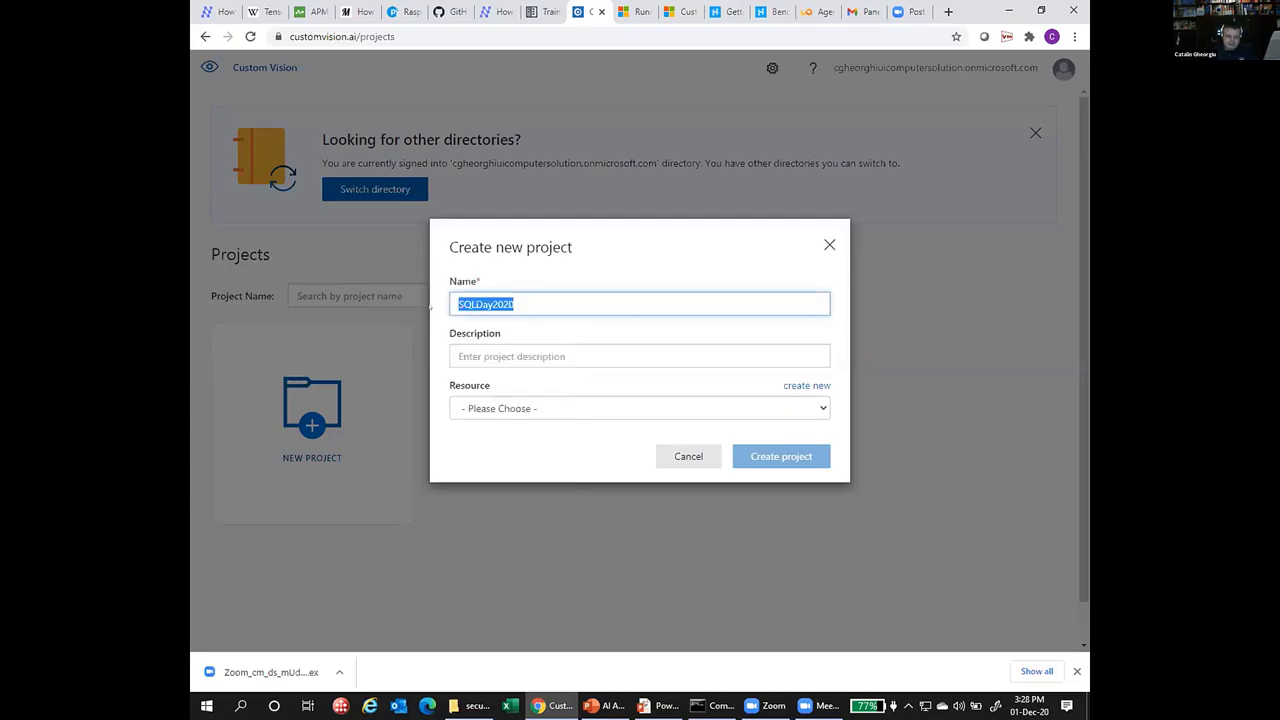
{"action": "left_click", "coordinate": [509, 346]}
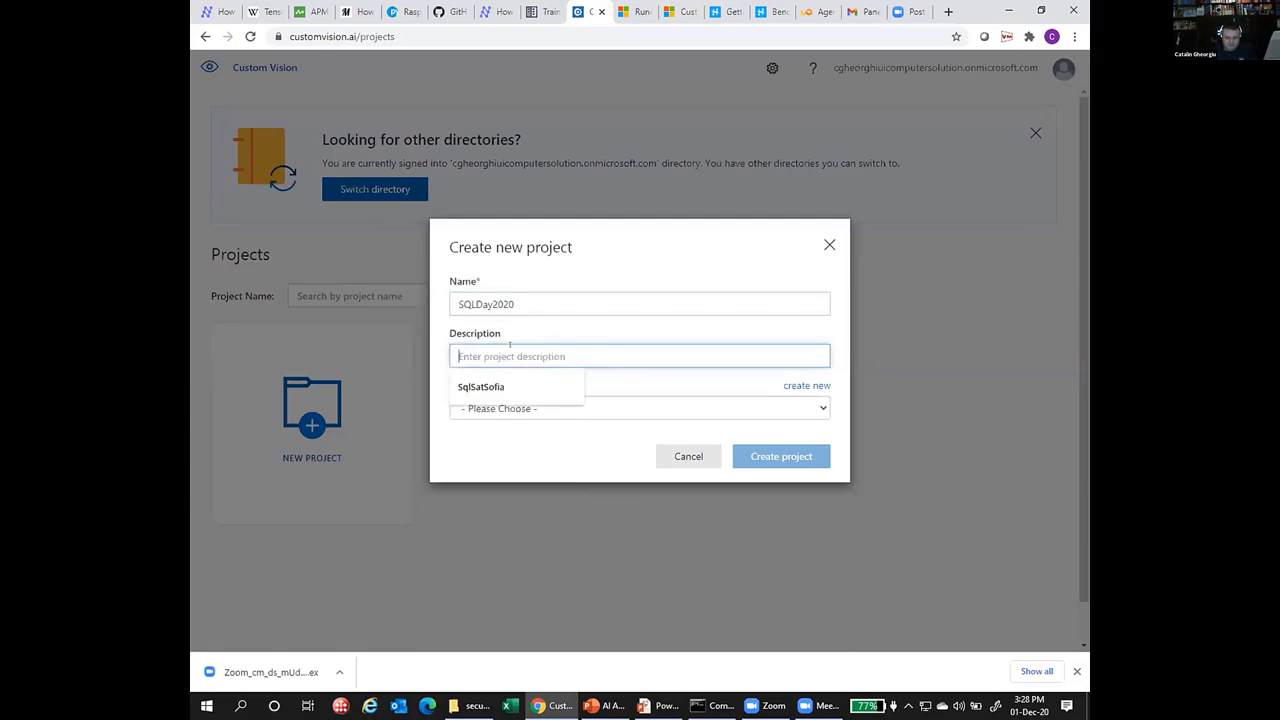
{"action": "key", "text": "ctrl+v"}
Confirm the resource list is empty and start creating a new resource.
{"action": "left_click", "coordinate": [563, 408]}
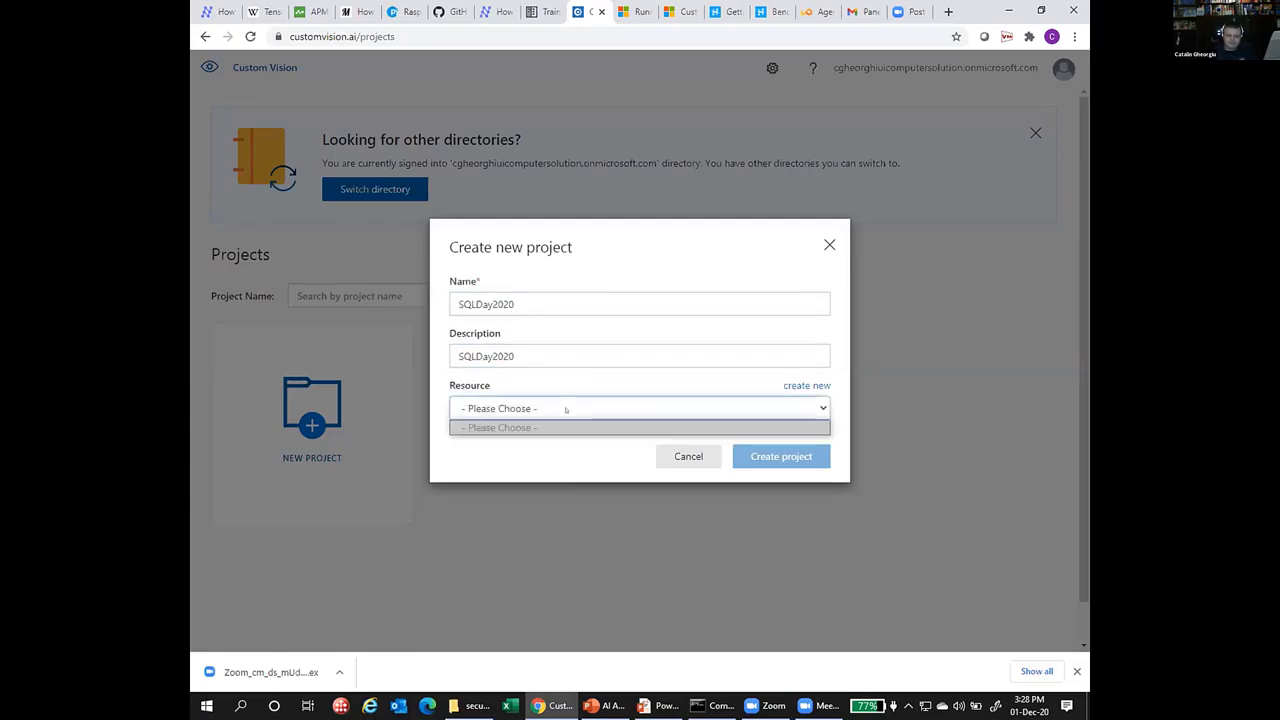
{"action": "left_click", "coordinate": [630, 428]}
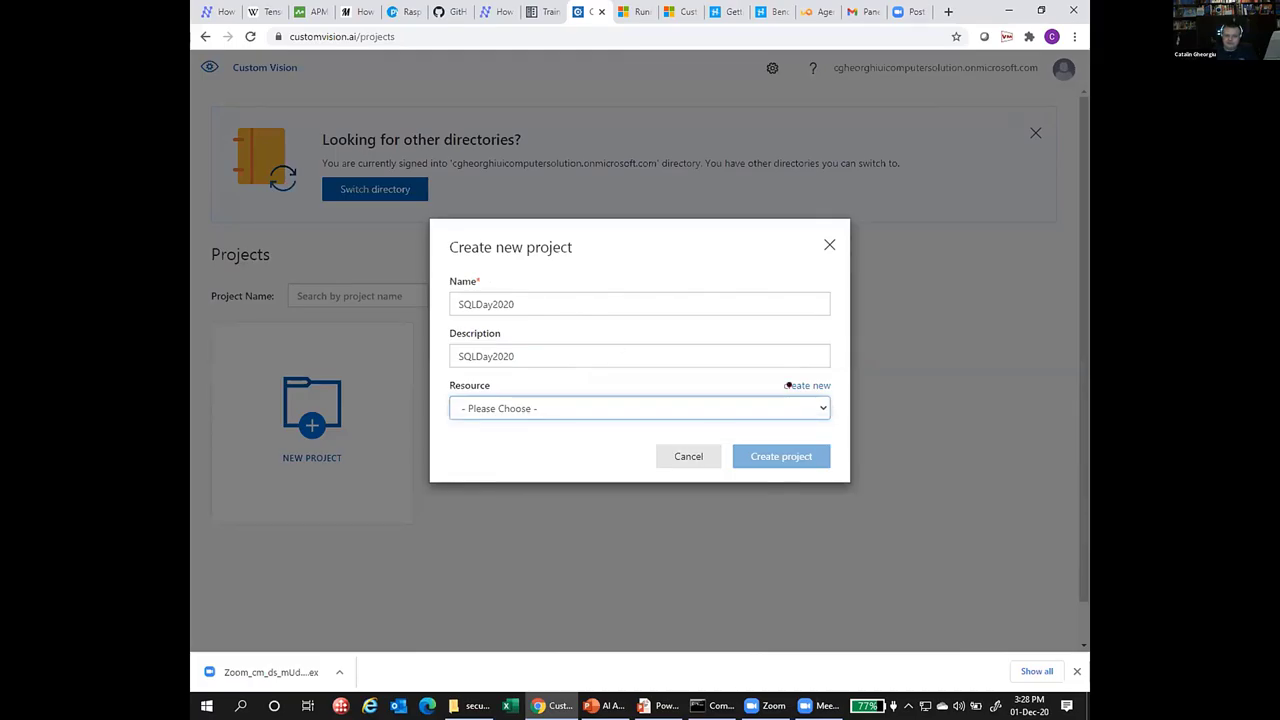
{"action": "left_click", "coordinate": [788, 385]}
{"action": "left_click", "coordinate": [523, 222]}
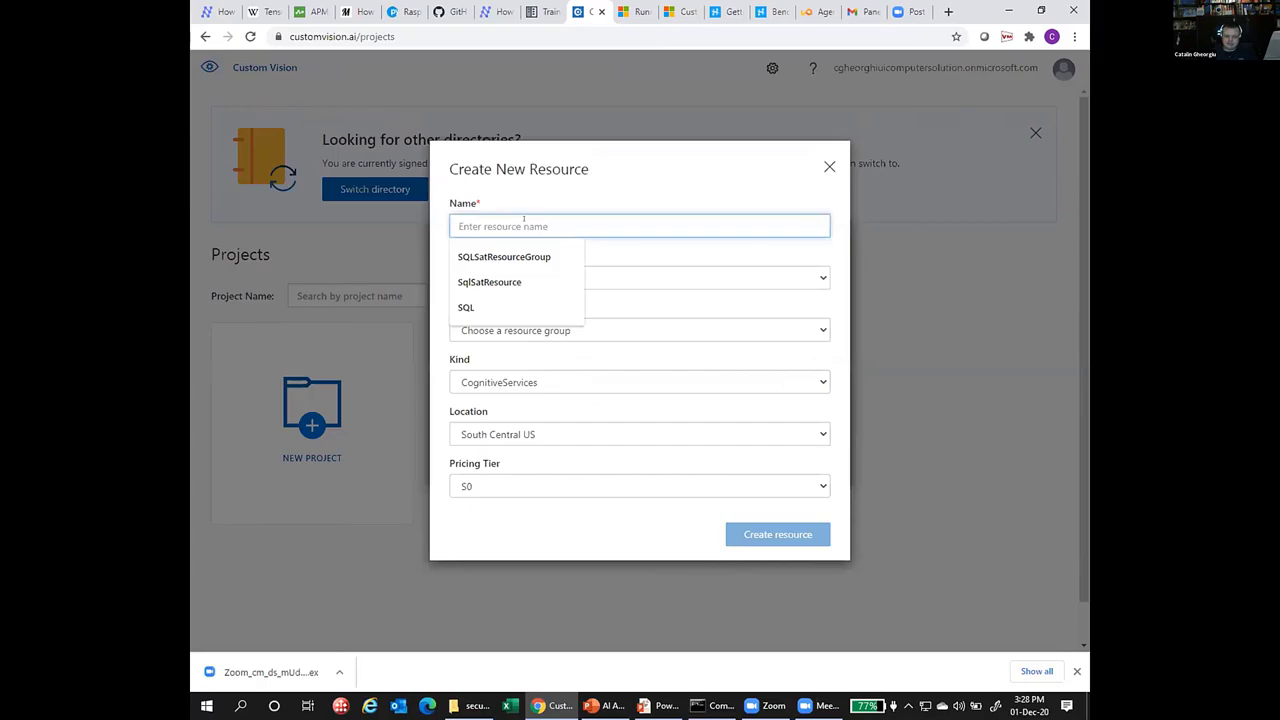
Name the resource SQLDay2020RG with the Pay-As-You-Go subscription, dismissing the Azure error toast.
{"action": "type", "text": "SQLDay2020RG"}
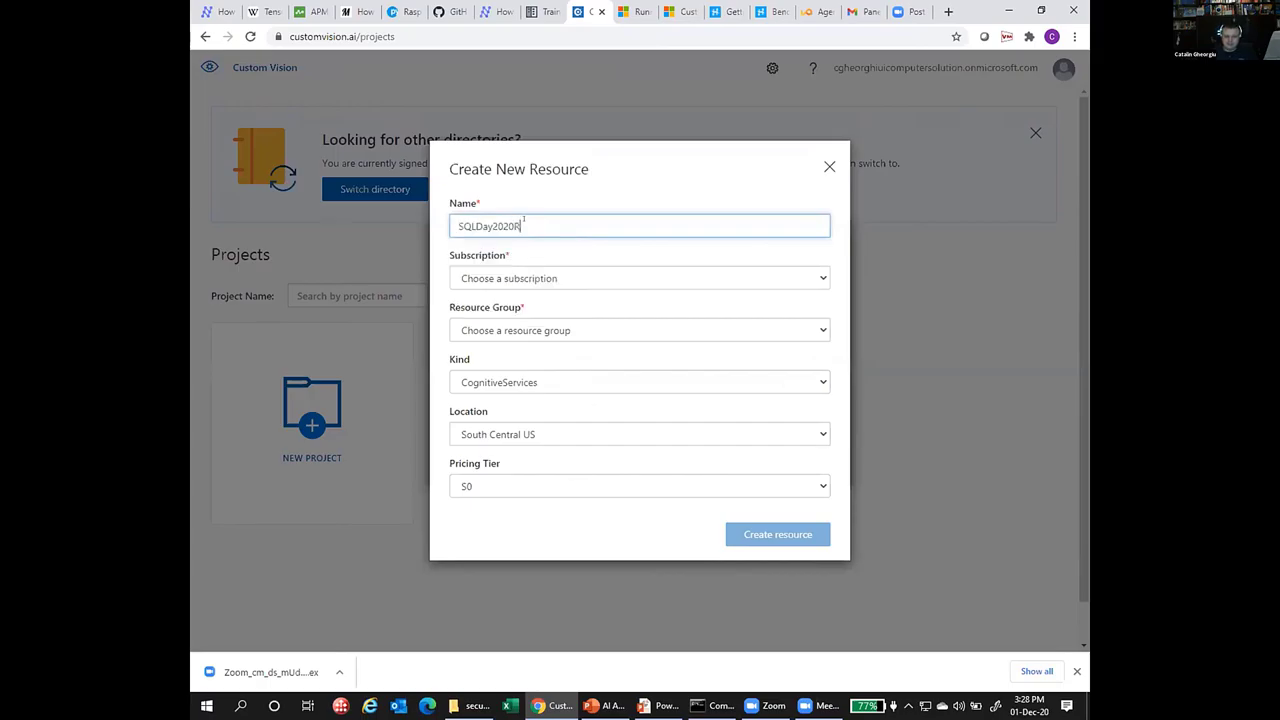
{"action": "left_click", "coordinate": [654, 280]}
{"action": "left_click", "coordinate": [641, 311]}
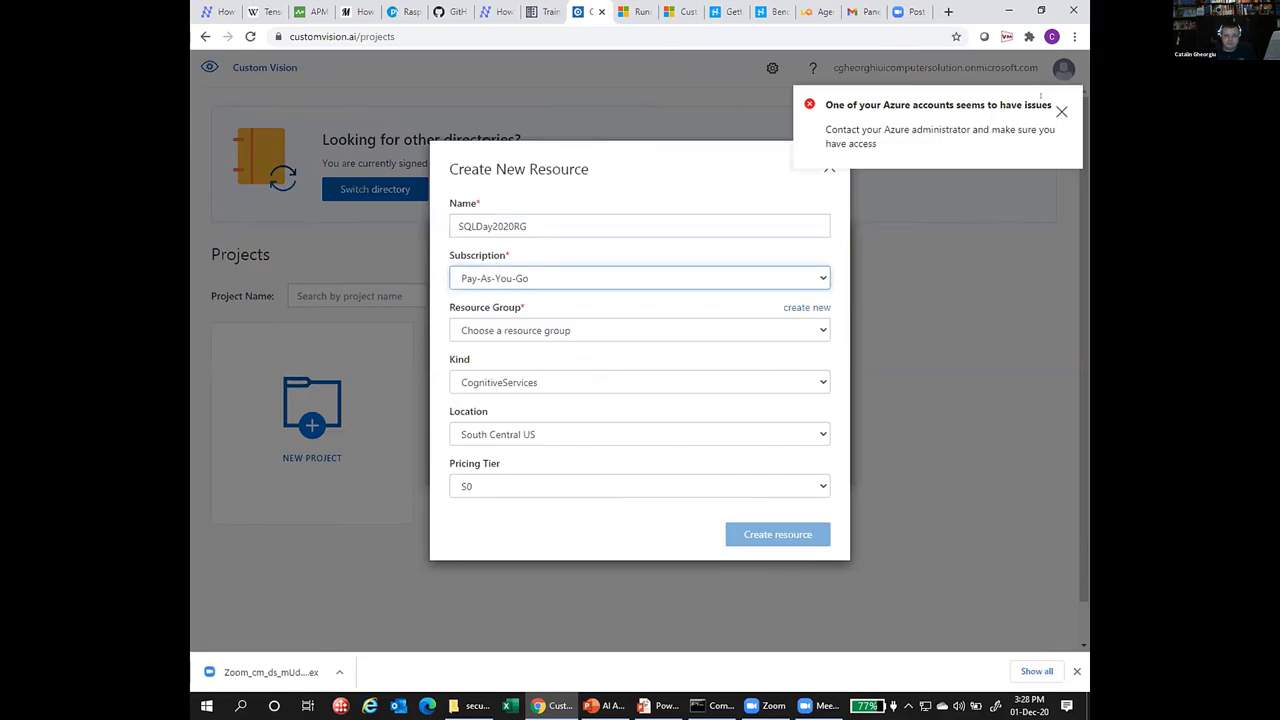
{"action": "left_click", "coordinate": [1061, 111]}
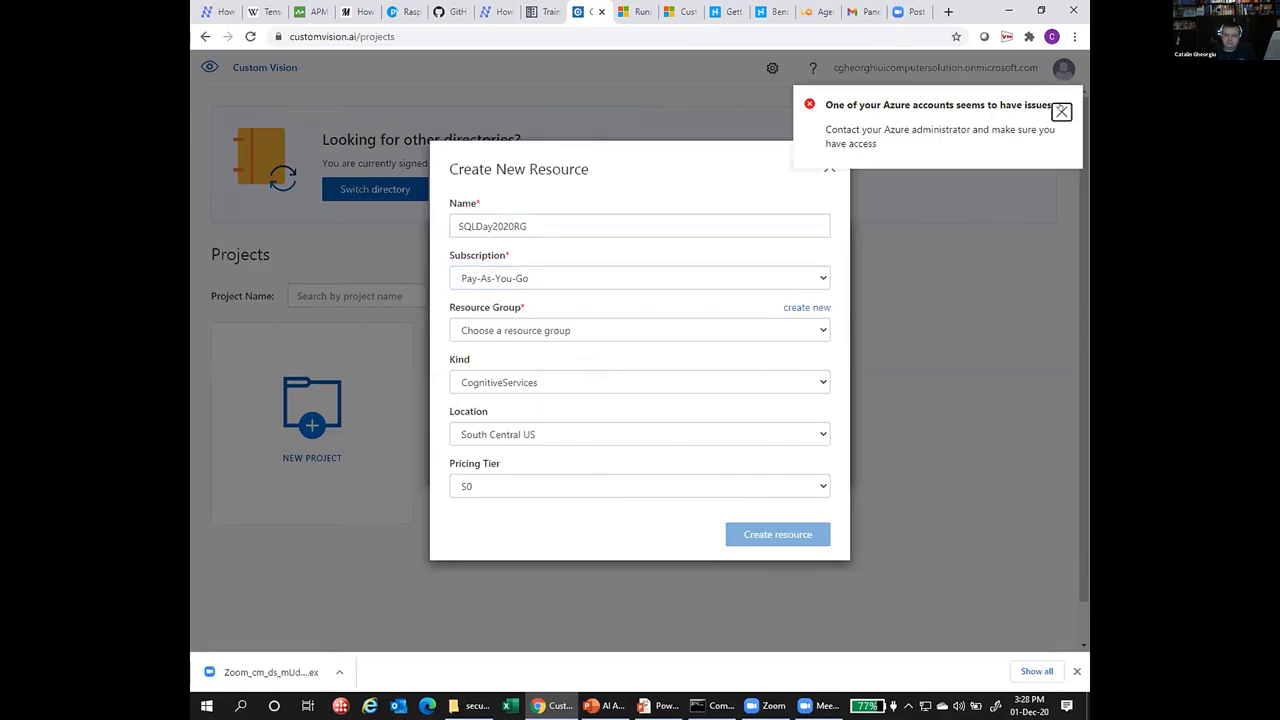
{"action": "left_click", "coordinate": [753, 321]}
{"action": "left_click", "coordinate": [745, 321]}
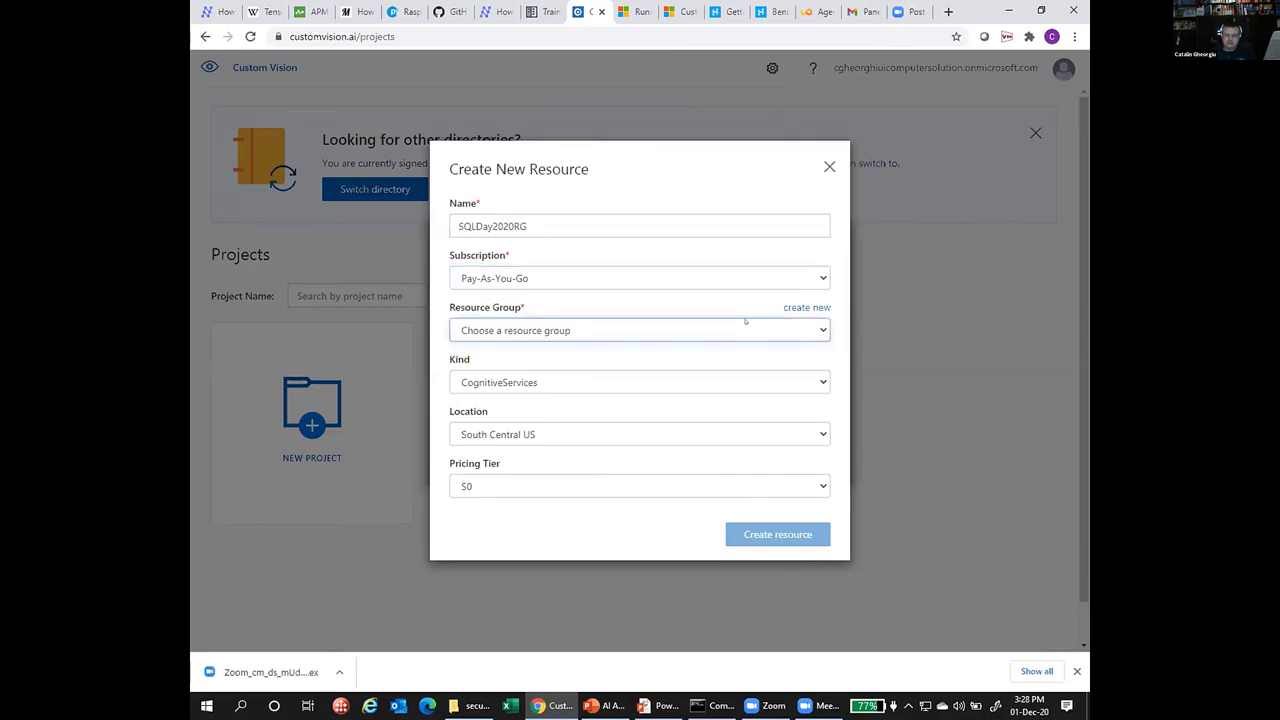
{"action": "left_click", "coordinate": [805, 308]}
{"action": "left_click", "coordinate": [632, 326]}
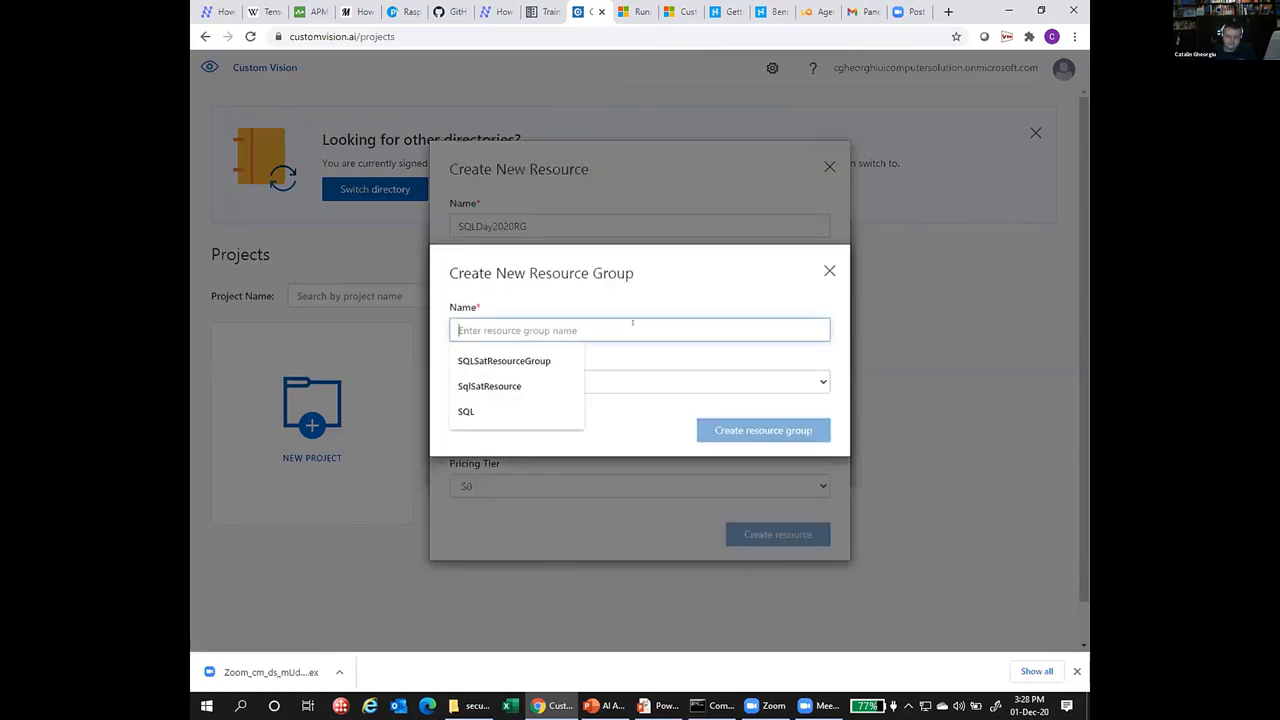
{"action": "key", "text": "ctrl+v"}
{"action": "type", "text": "Resou"}
{"action": "key", "text": "BackSpace"}
{"action": "key", "text": "BackSpace"}
{"action": "key", "text": "BackSpace"}
{"action": "key", "text": "BackSpace"}
{"action": "type", "text": "Group"}
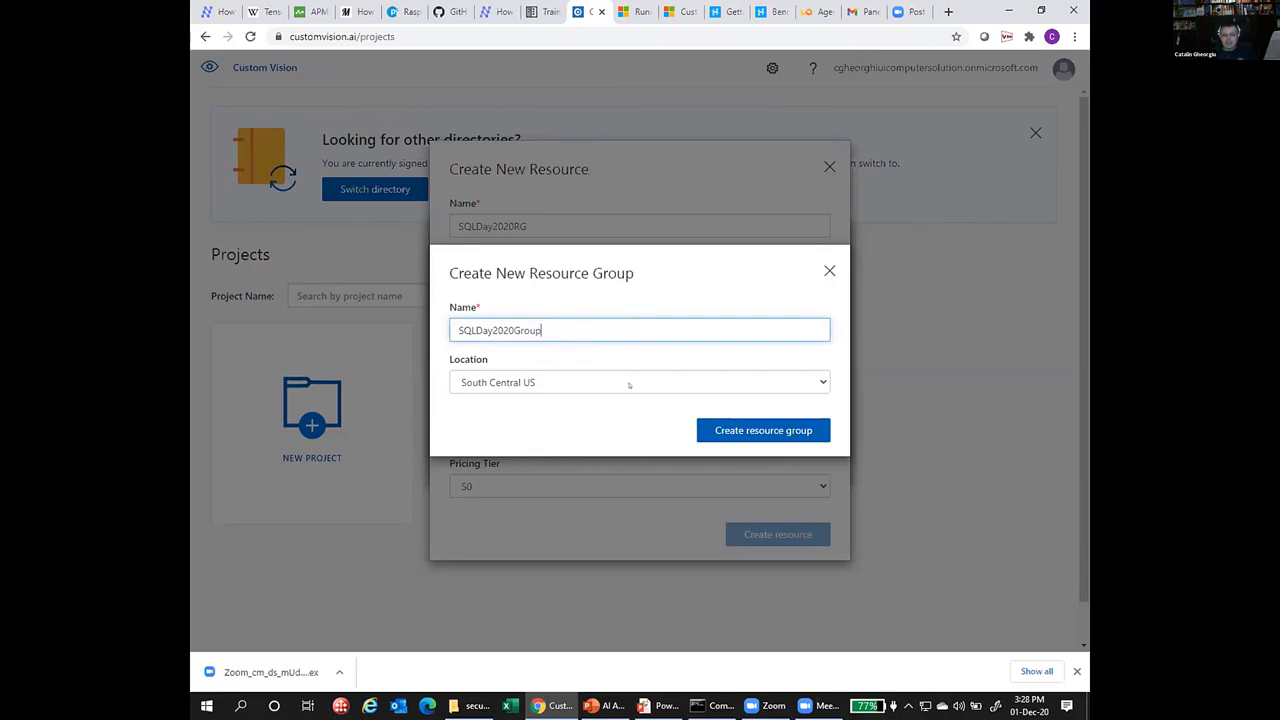
{"action": "left_click", "coordinate": [629, 383]}
{"action": "left_click", "coordinate": [612, 401]}
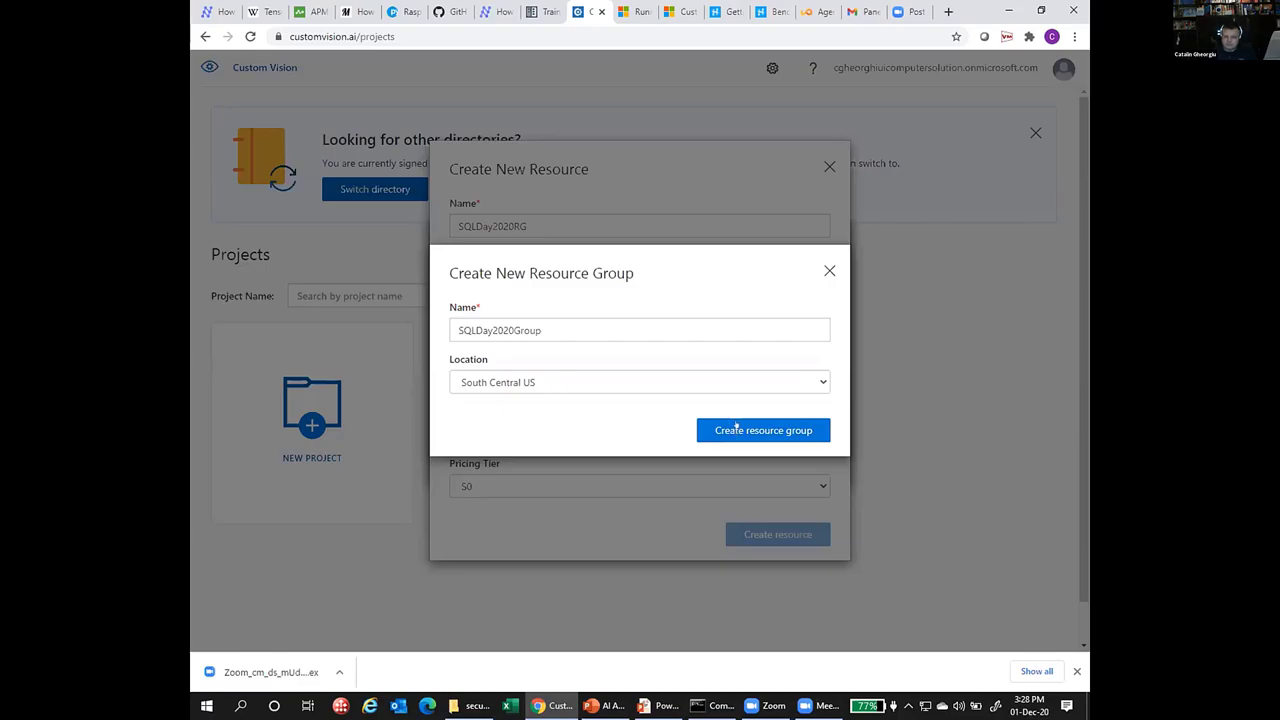
{"action": "left_click", "coordinate": [734, 431]}
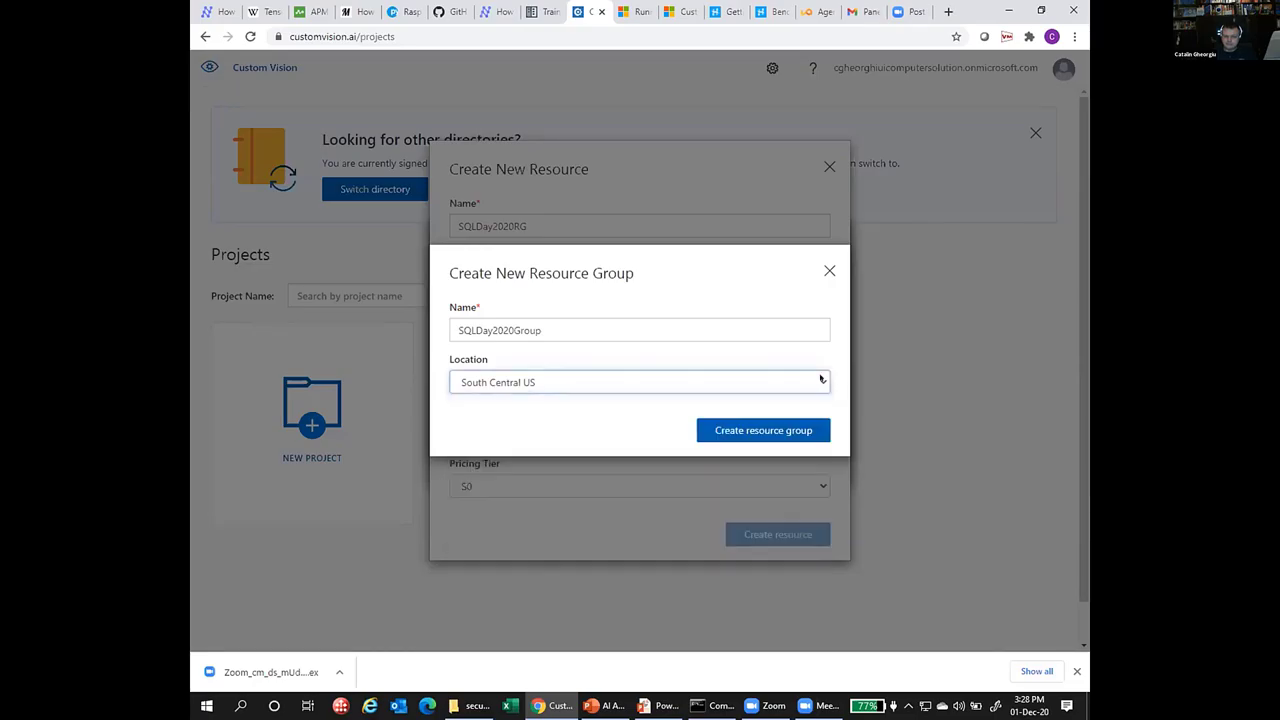
{"action": "left_click", "coordinate": [821, 380]}
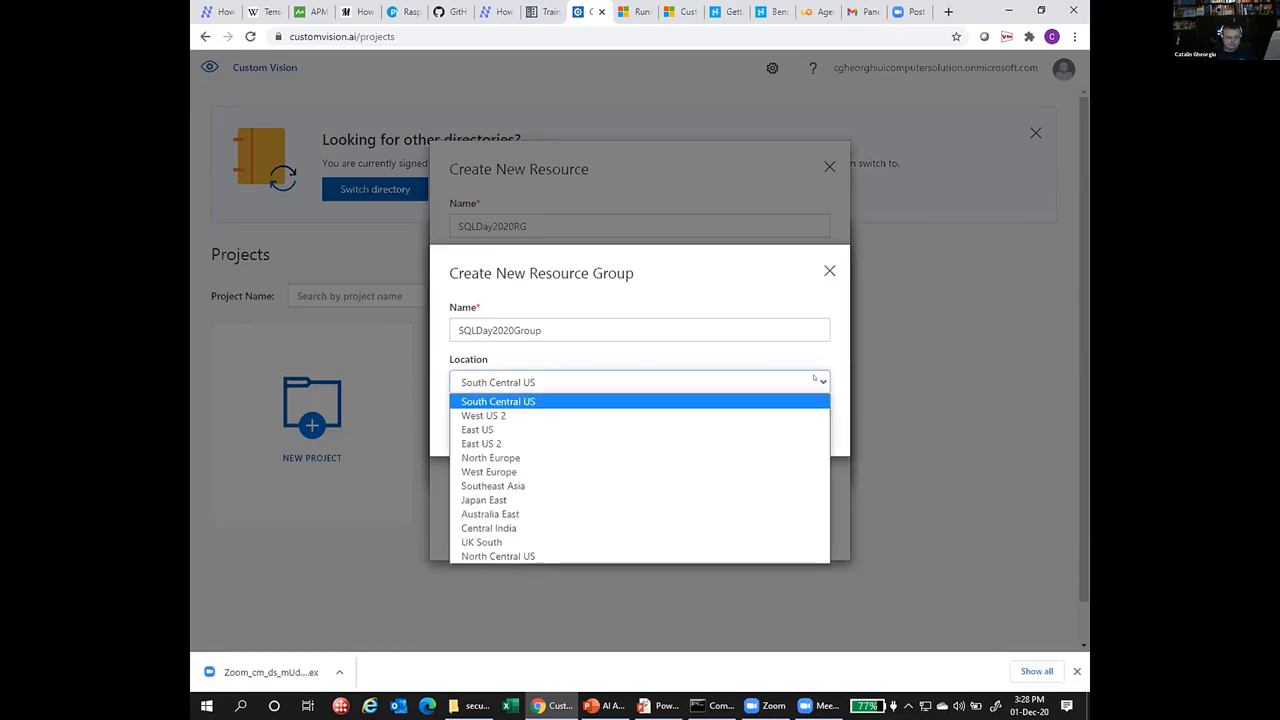
{"action": "left_click", "coordinate": [505, 486]}
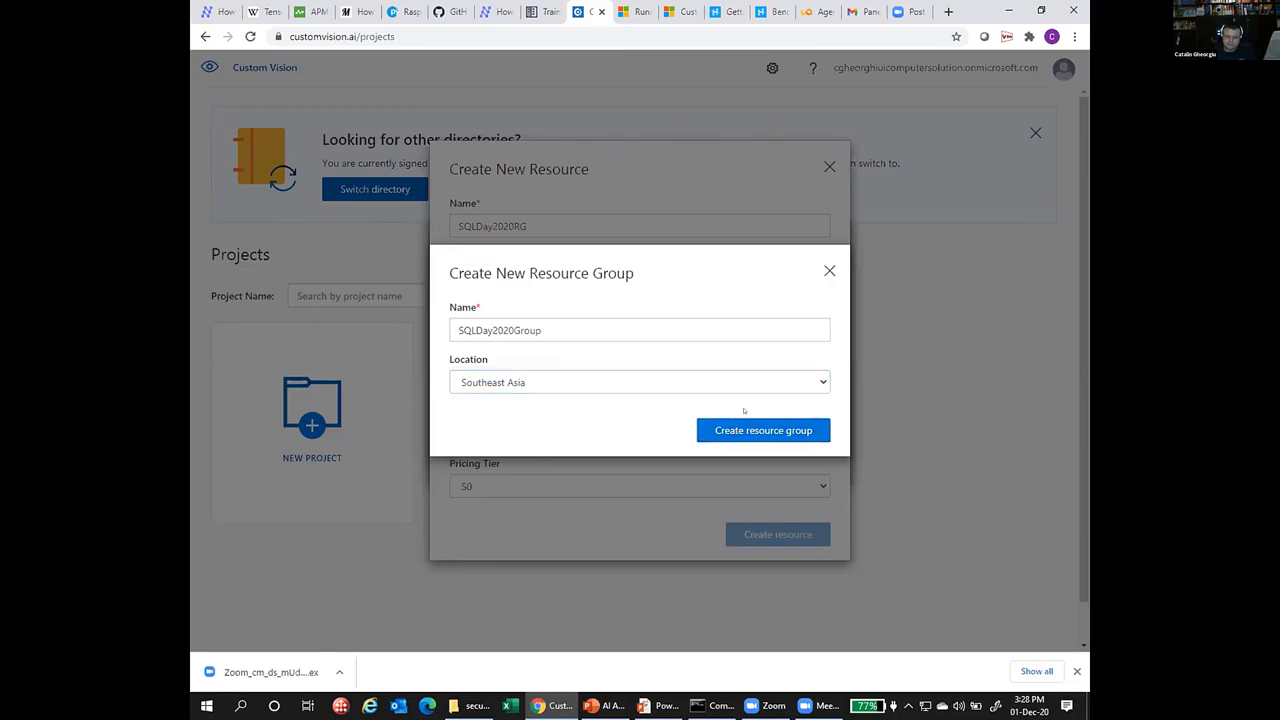
{"action": "left_click", "coordinate": [745, 428]}
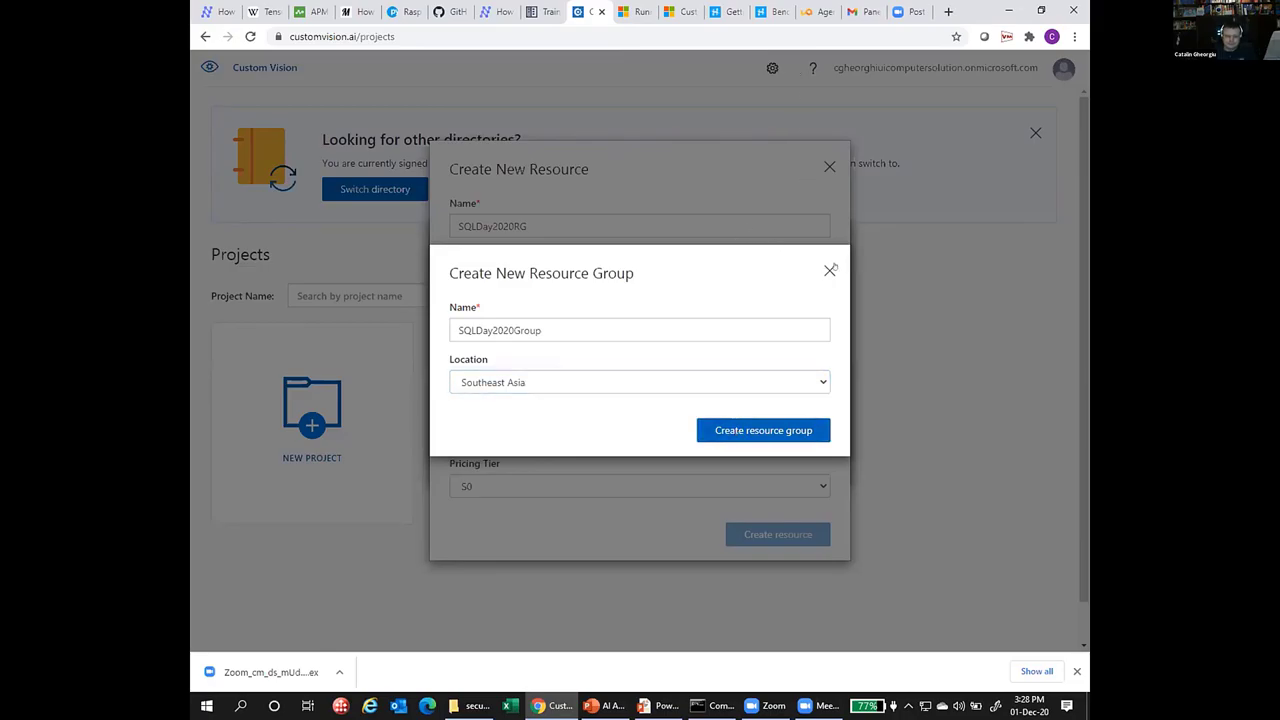
{"action": "left_click", "coordinate": [829, 271]}
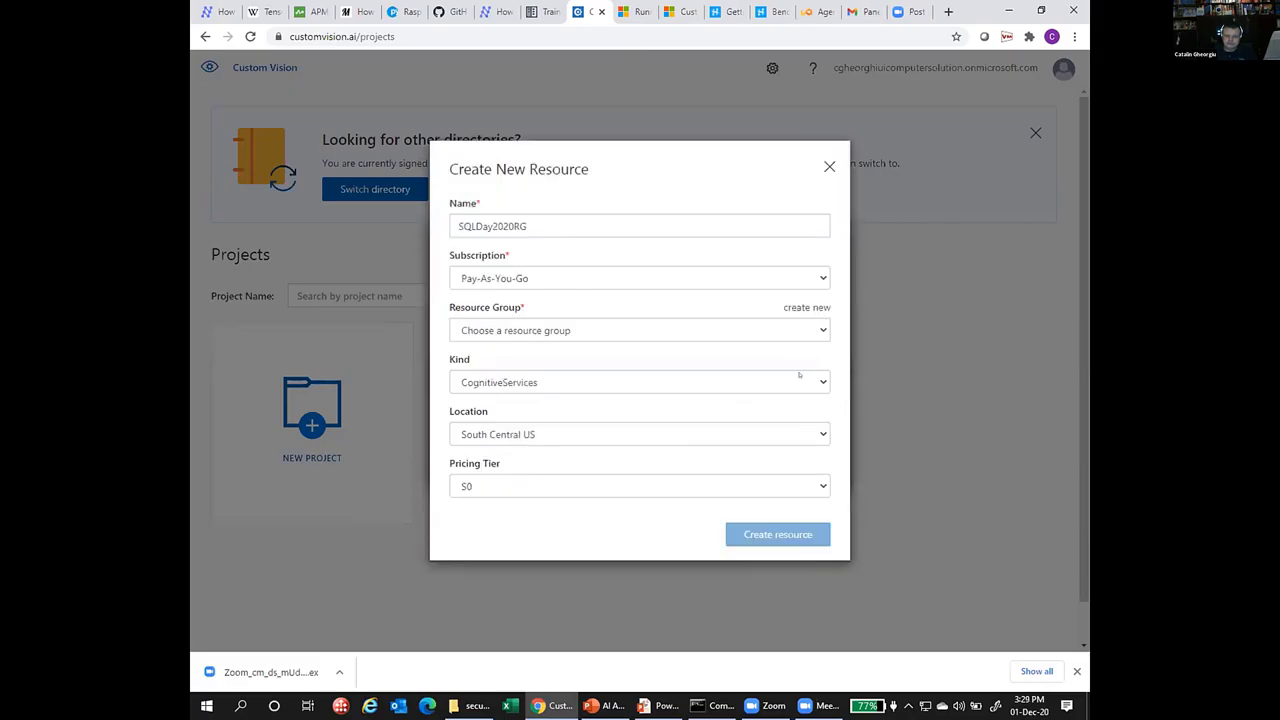
Cancel both the new resource form and the new project form.
{"action": "left_click", "coordinate": [812, 330]}
{"action": "left_click", "coordinate": [812, 330]}
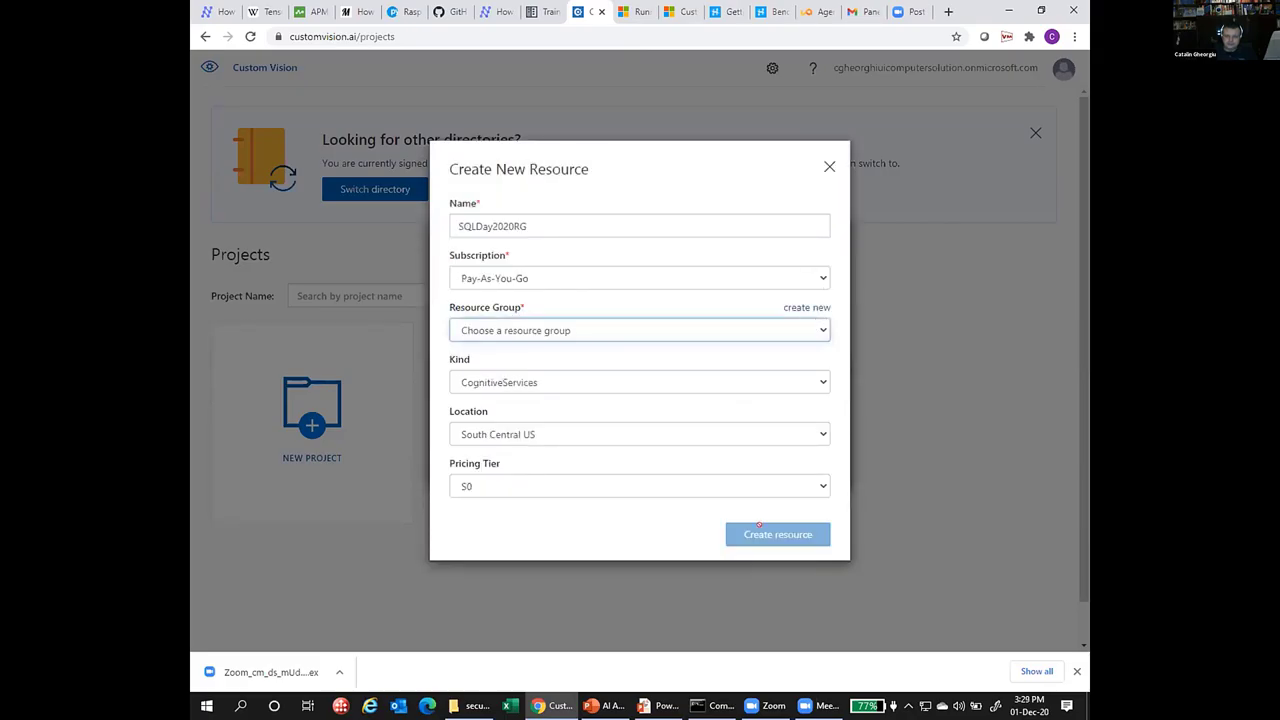
{"action": "left_click", "coordinate": [828, 166]}
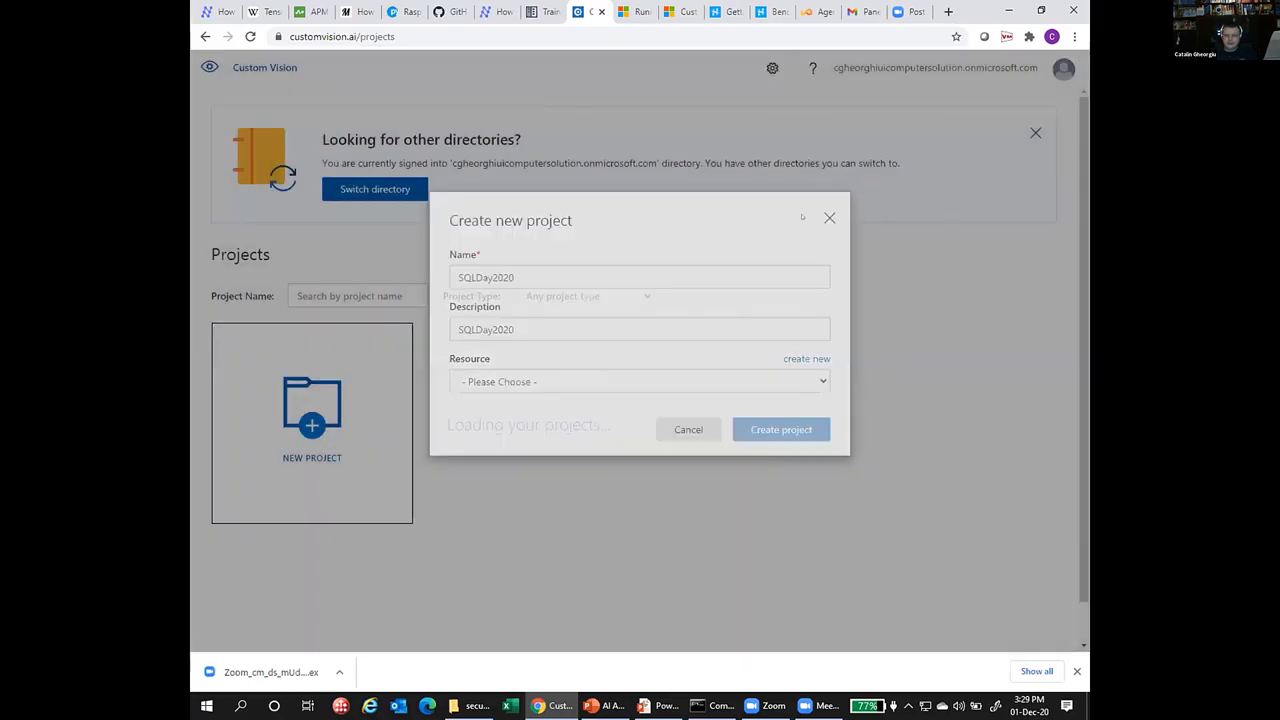
{"action": "left_click", "coordinate": [829, 217]}
Open the Custom Vision settings page and select the site part of its address.
{"action": "left_click", "coordinate": [772, 68]}
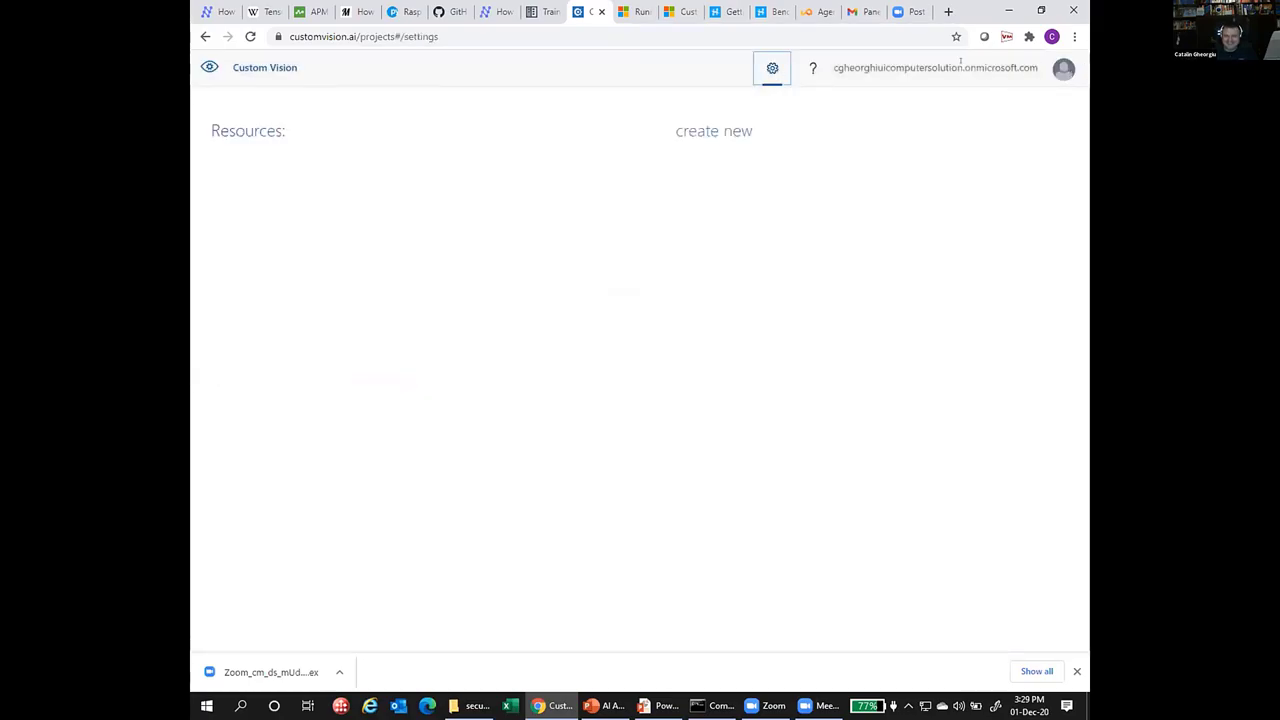
{"action": "left_click", "coordinate": [590, 37]}
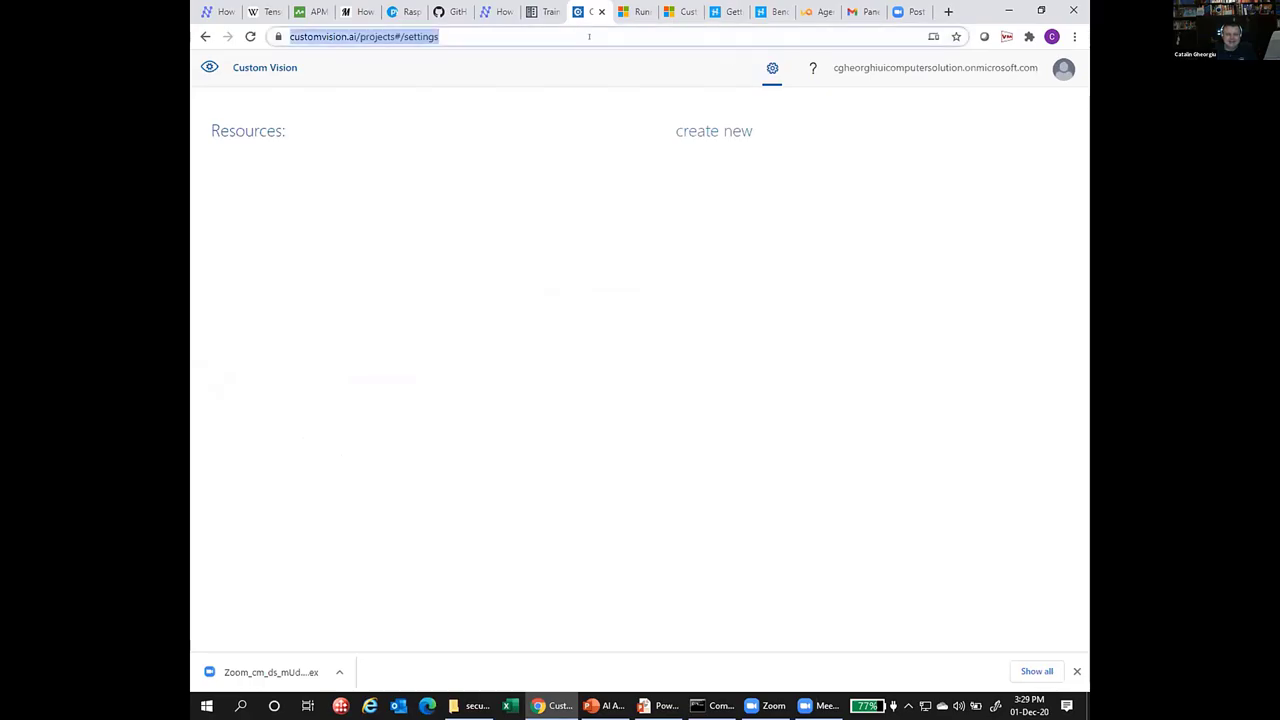
{"action": "left_click", "coordinate": [446, 36]}
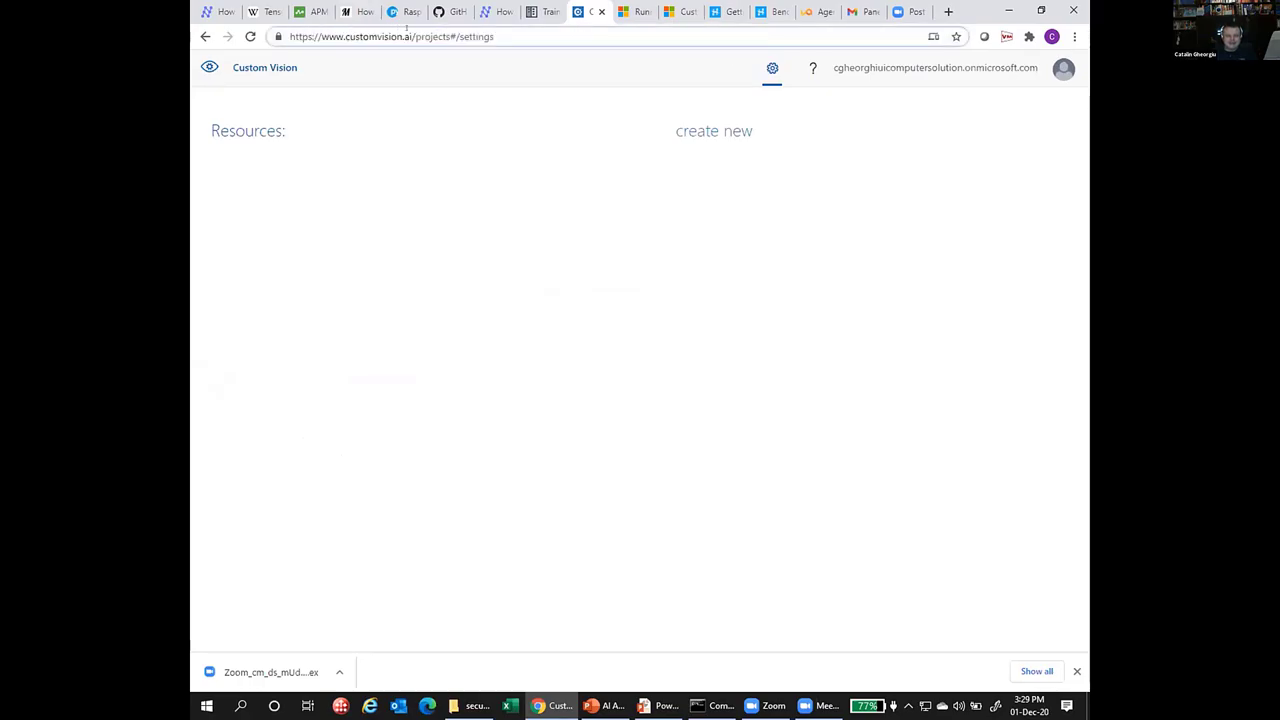
{"action": "left_click_drag", "start_coordinate": [408, 28], "coordinate": [252, 14]}
{"action": "key", "text": "ctrl+c"}
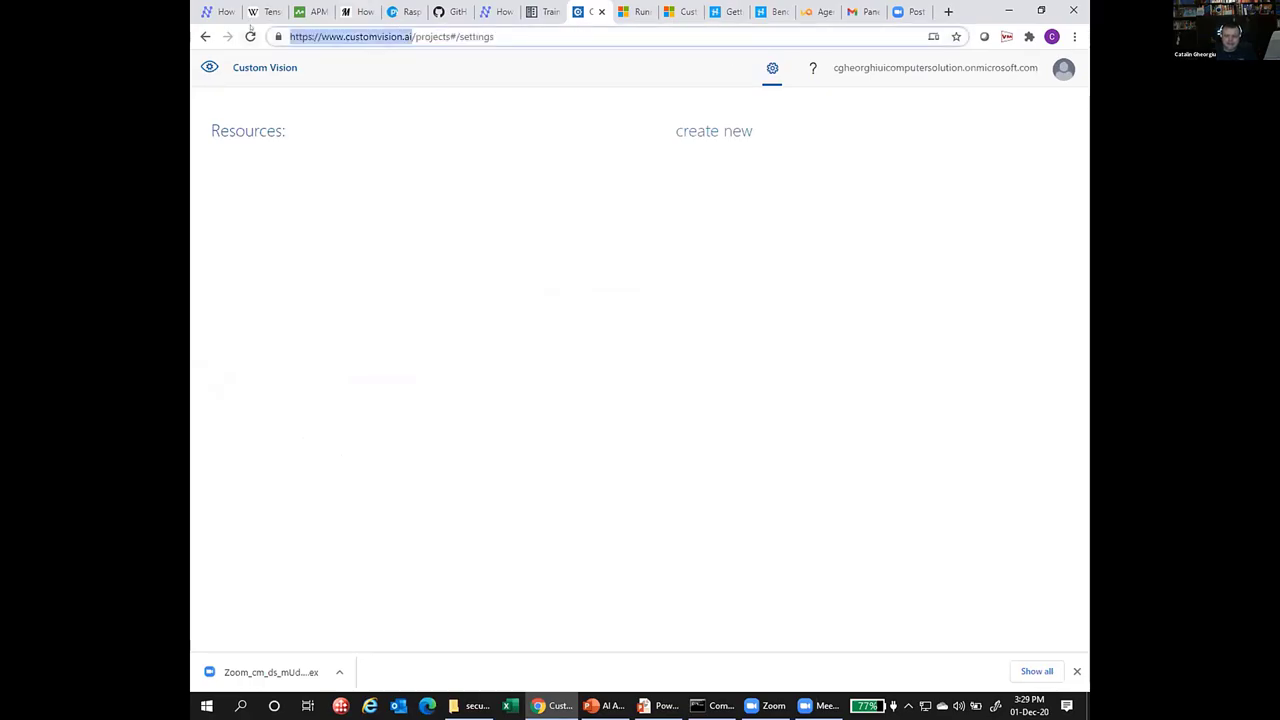
{"action": "left_click", "coordinate": [553, 706]}
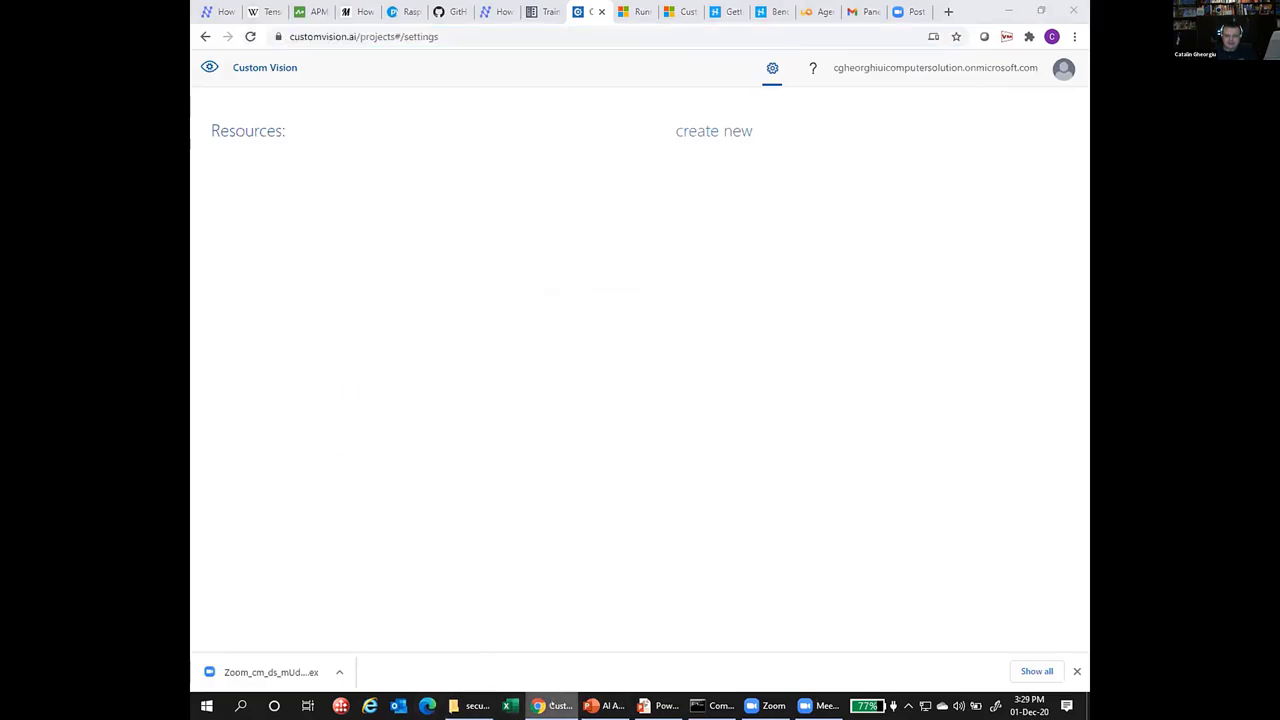
Open a new incognito window and load the Custom Vision site.
{"action": "right_click", "coordinate": [553, 706]}
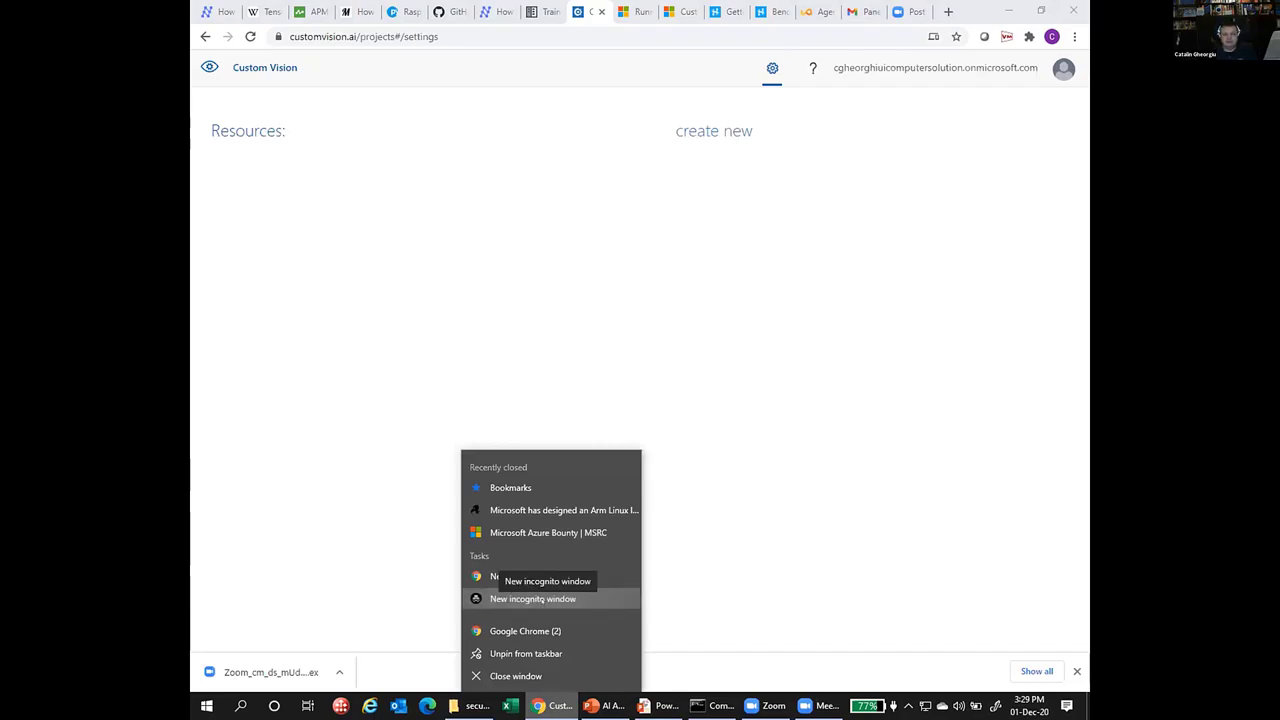
{"action": "left_click", "coordinate": [541, 598]}
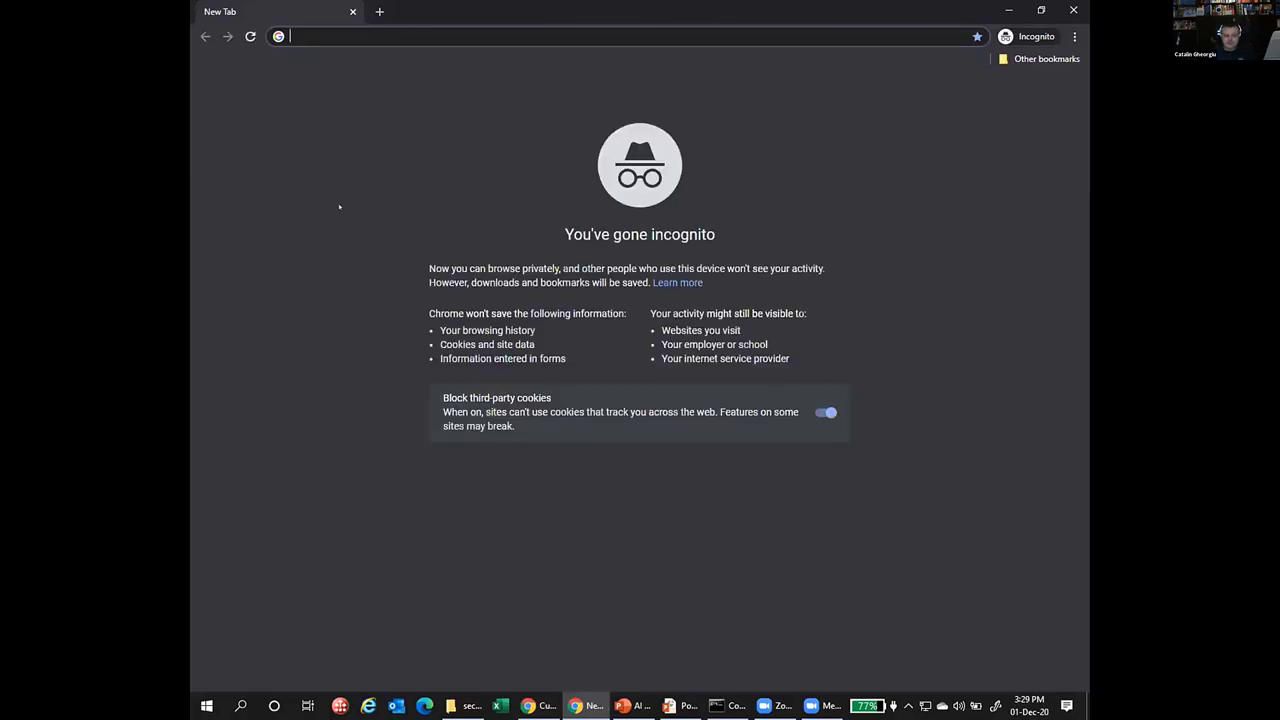
{"action": "key", "text": "ctrl+v"}
{"action": "key", "text": "Return"}
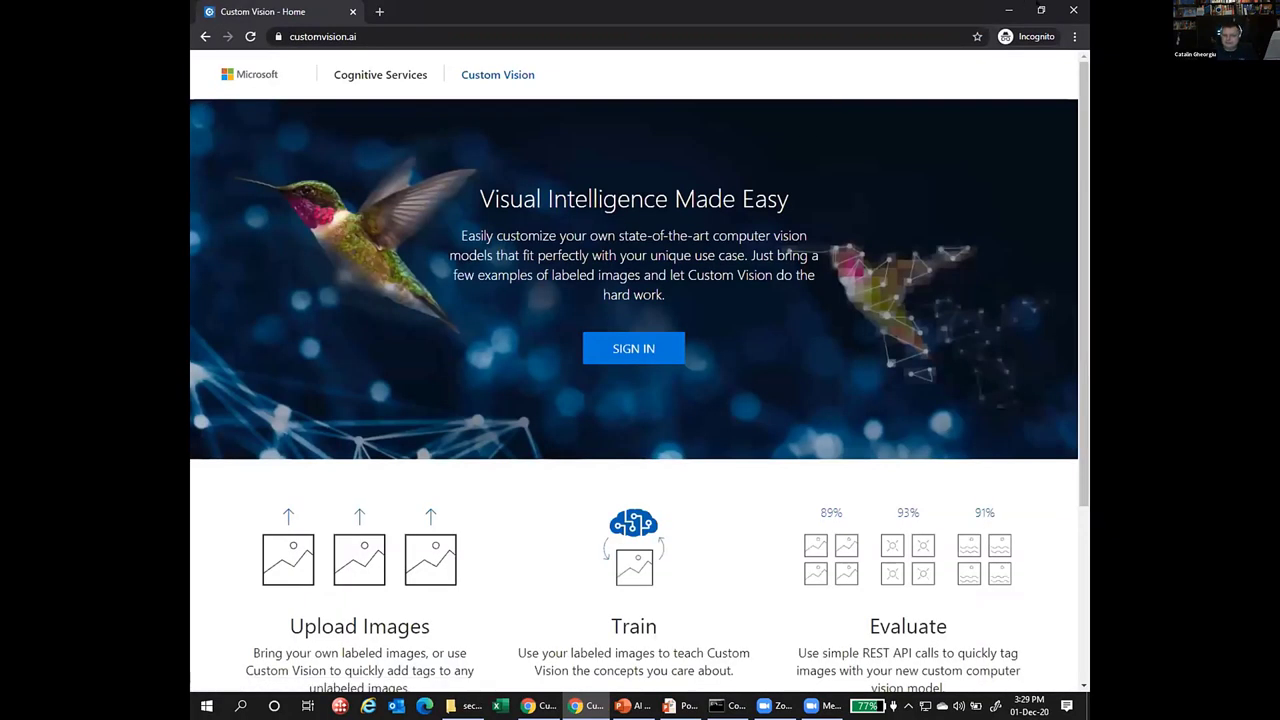
Sign in with the second account's e-mail and password, then accept the terms of service.
{"action": "left_click", "coordinate": [646, 346]}
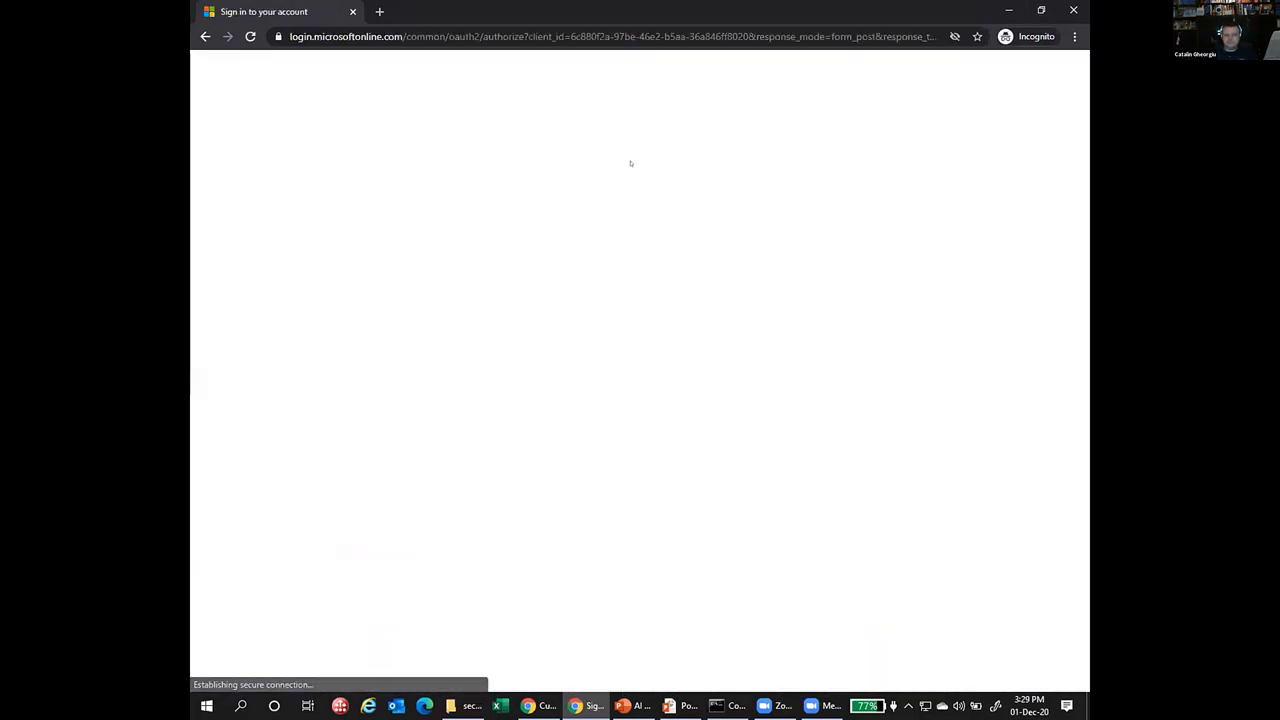
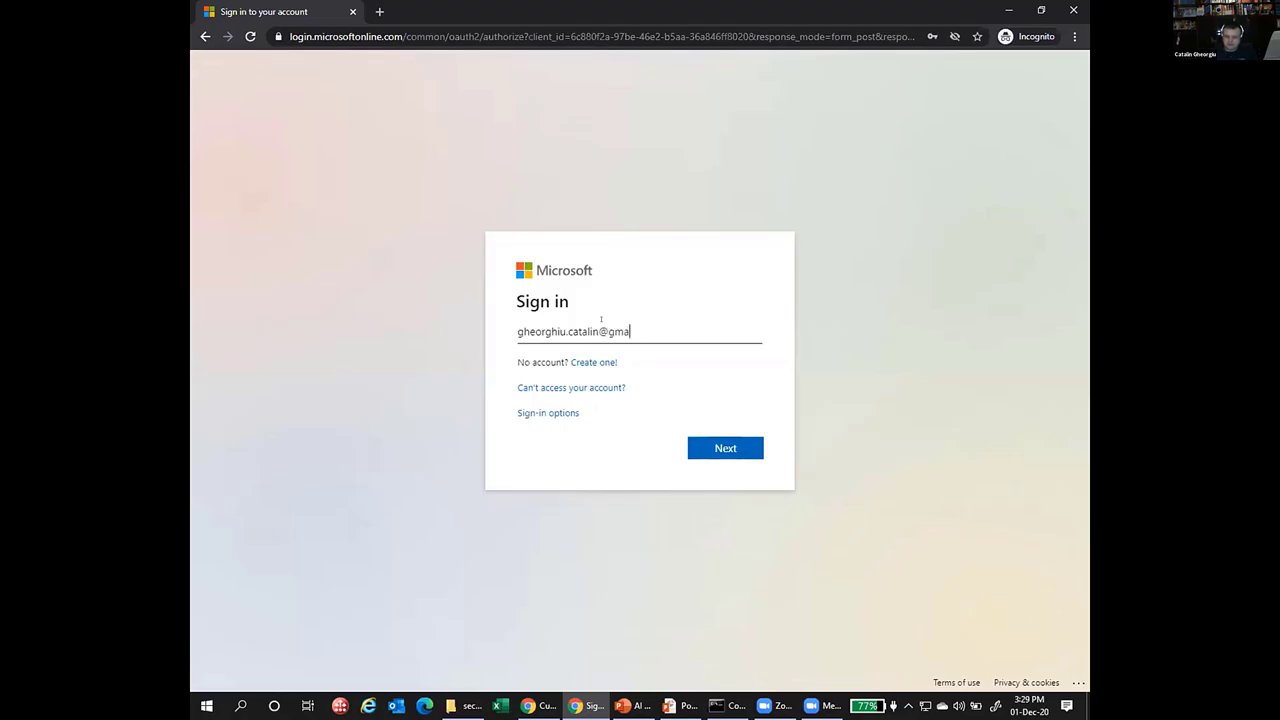
{"action": "left_click", "coordinate": [735, 452]}
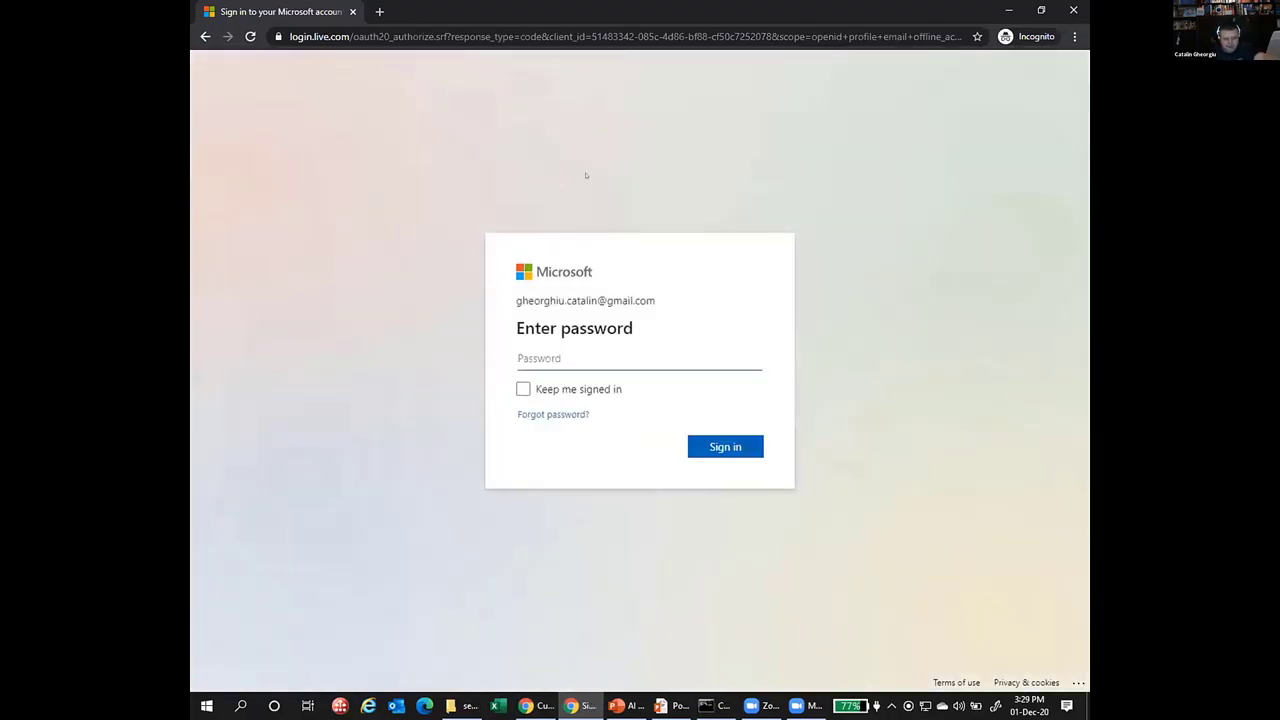
{"action": "type", "text": "*************"}
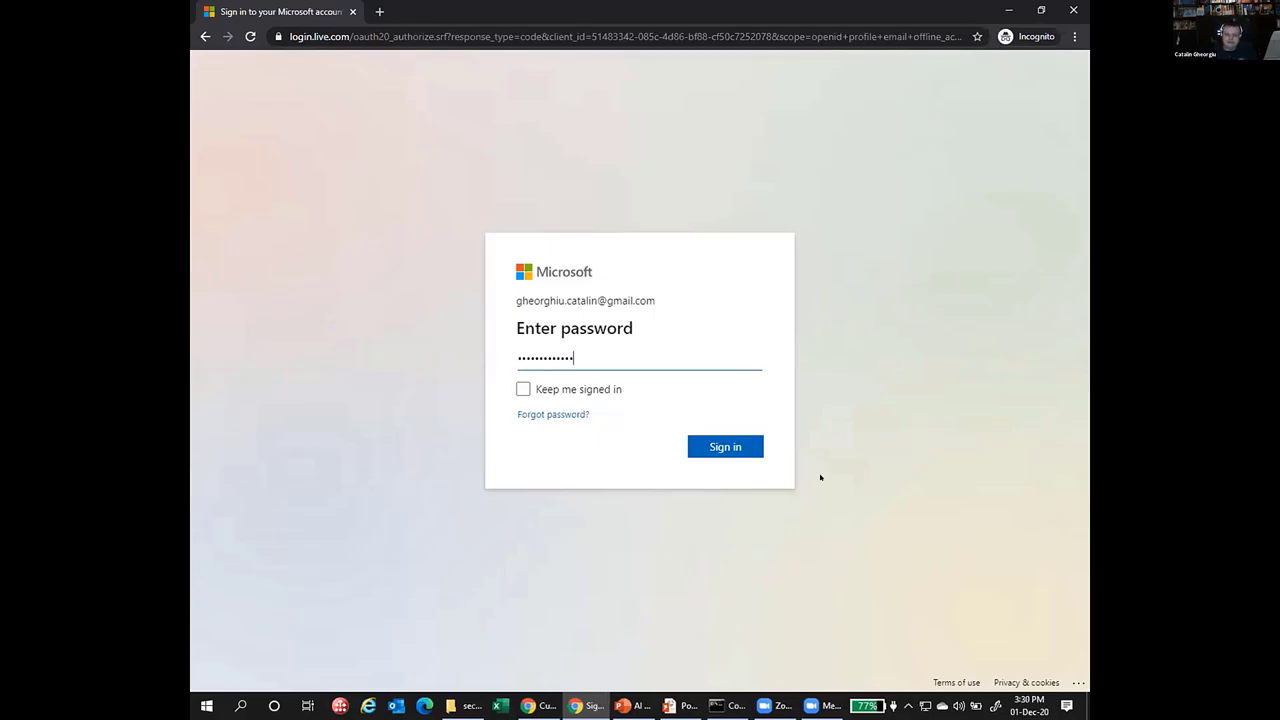
{"action": "left_click", "coordinate": [738, 447]}
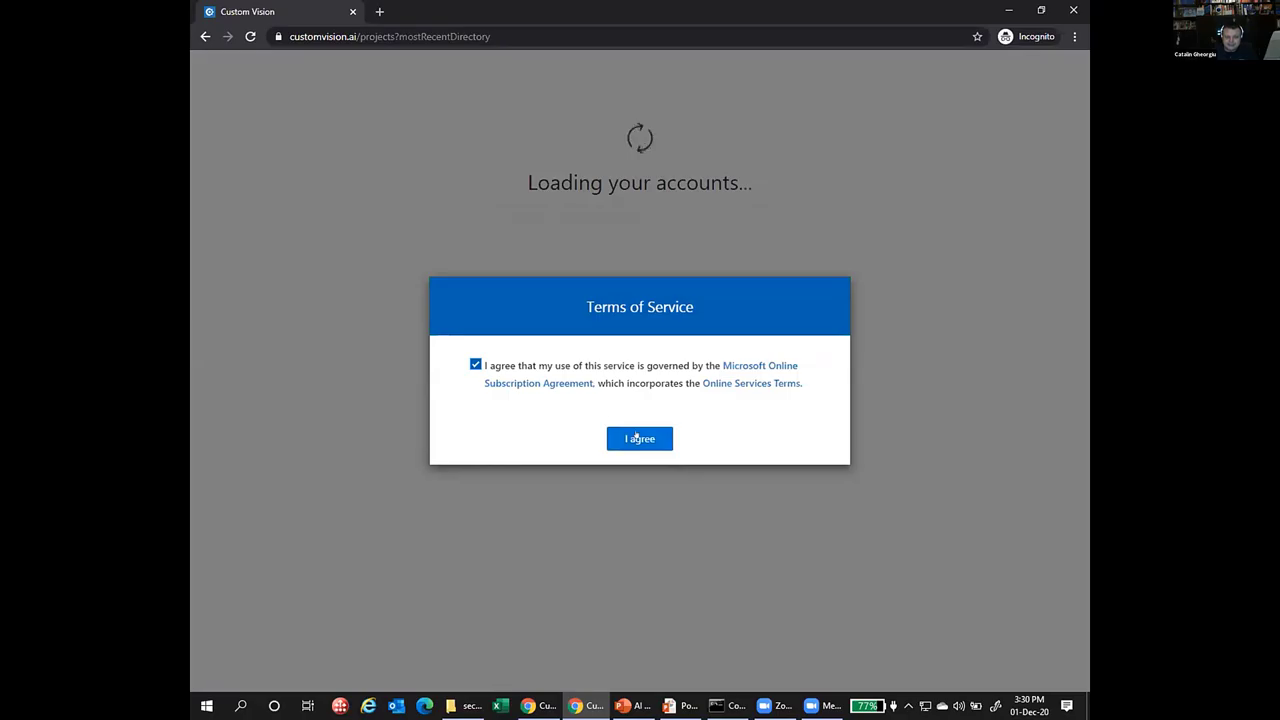
{"action": "left_click", "coordinate": [640, 439]}
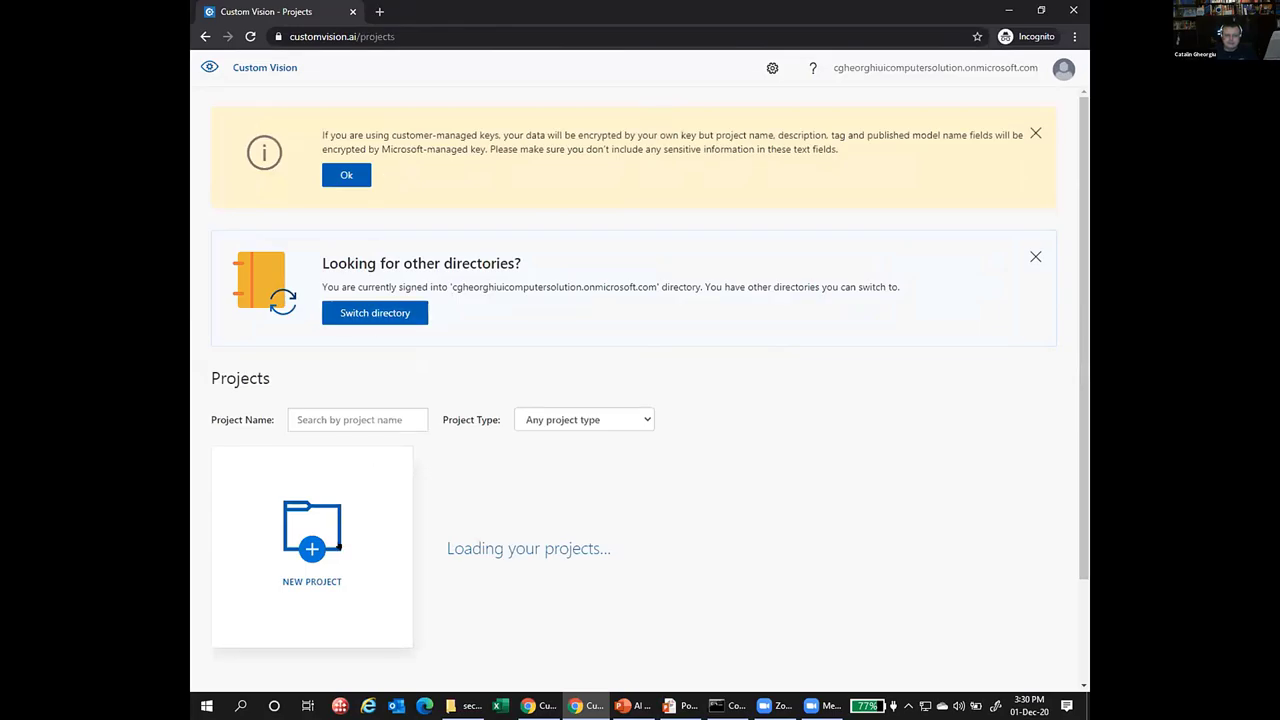
Switch the account to the microsoft.onmicrosoft.com directory.
{"action": "left_click", "coordinate": [367, 312]}
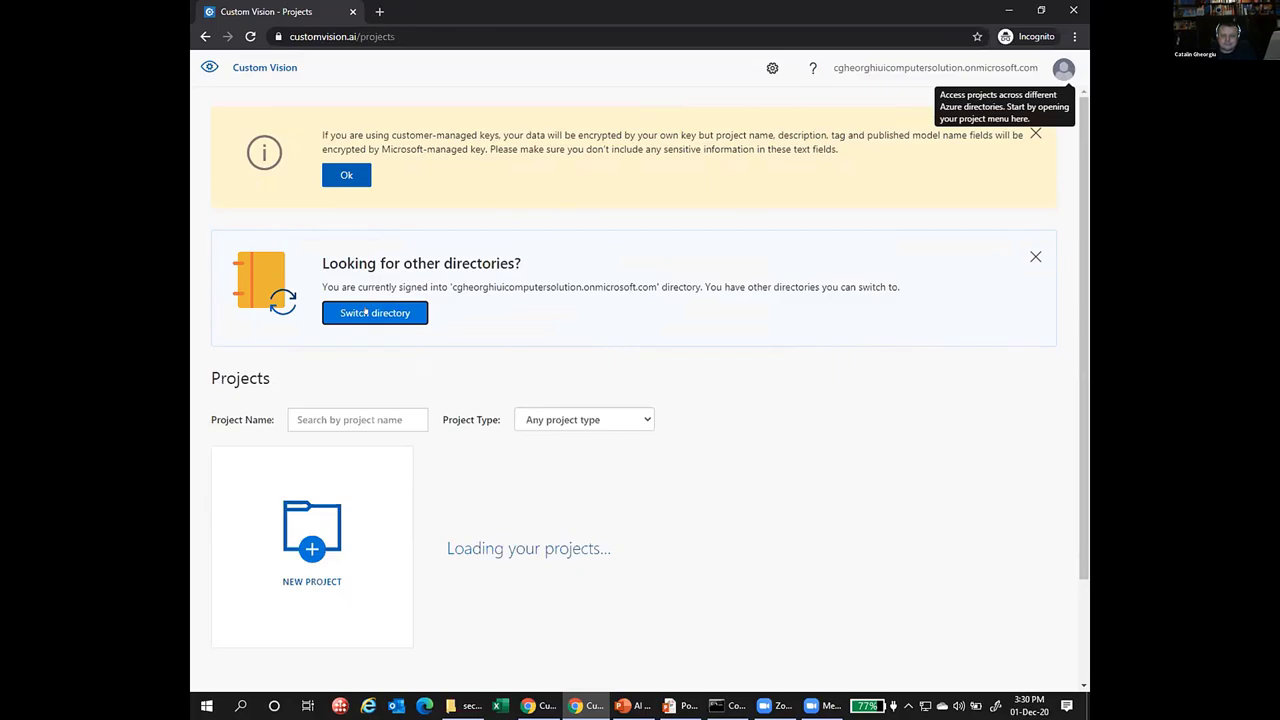
{"action": "left_click", "coordinate": [362, 313]}
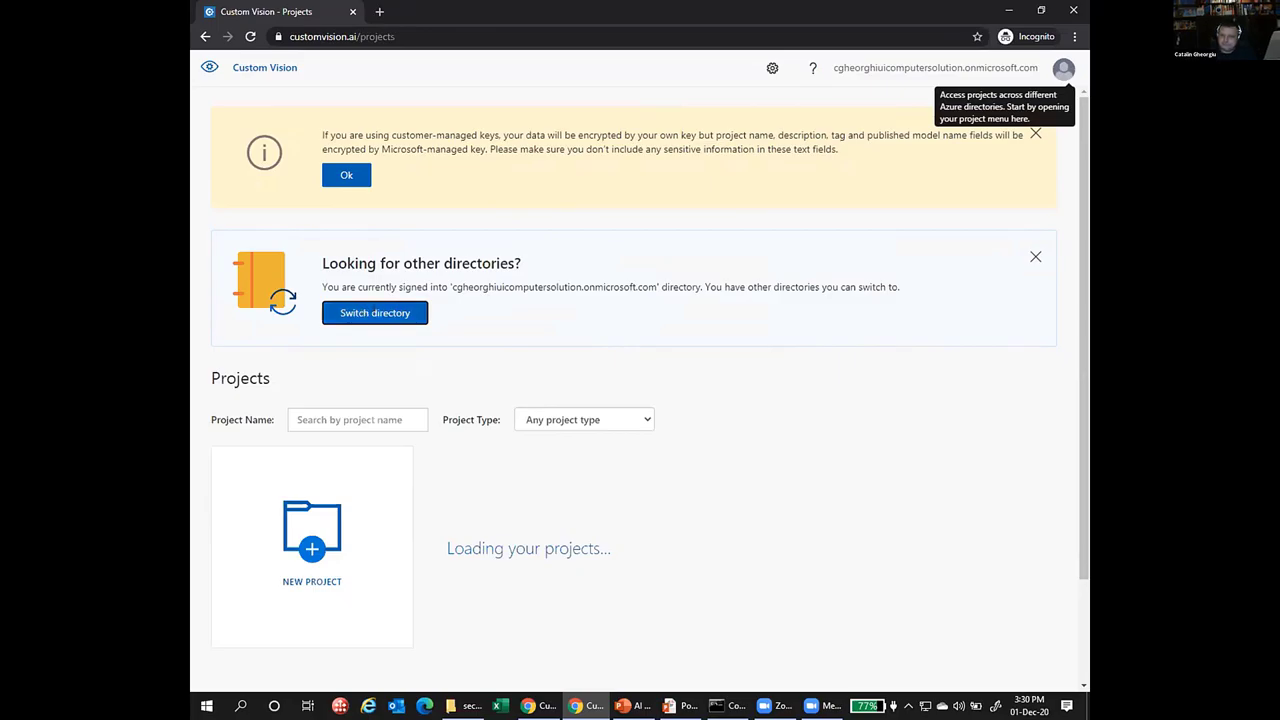
{"action": "left_click", "coordinate": [1063, 68]}
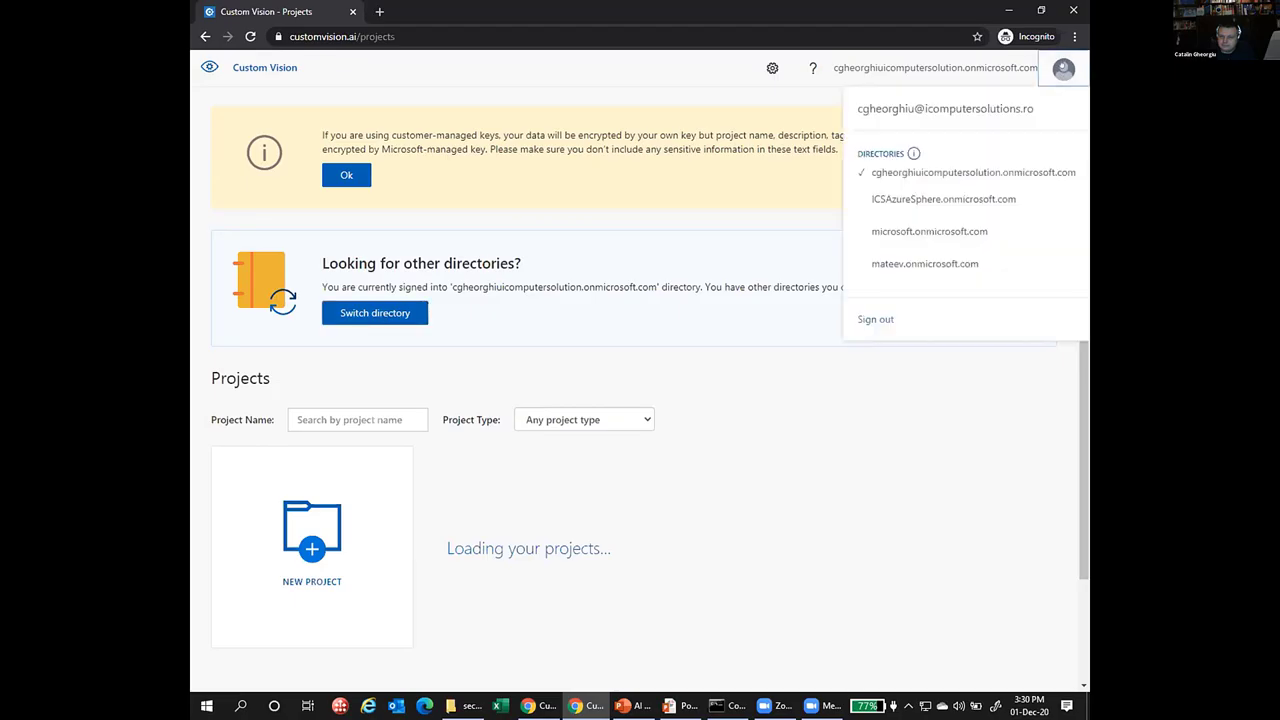
{"action": "left_click", "coordinate": [913, 231]}
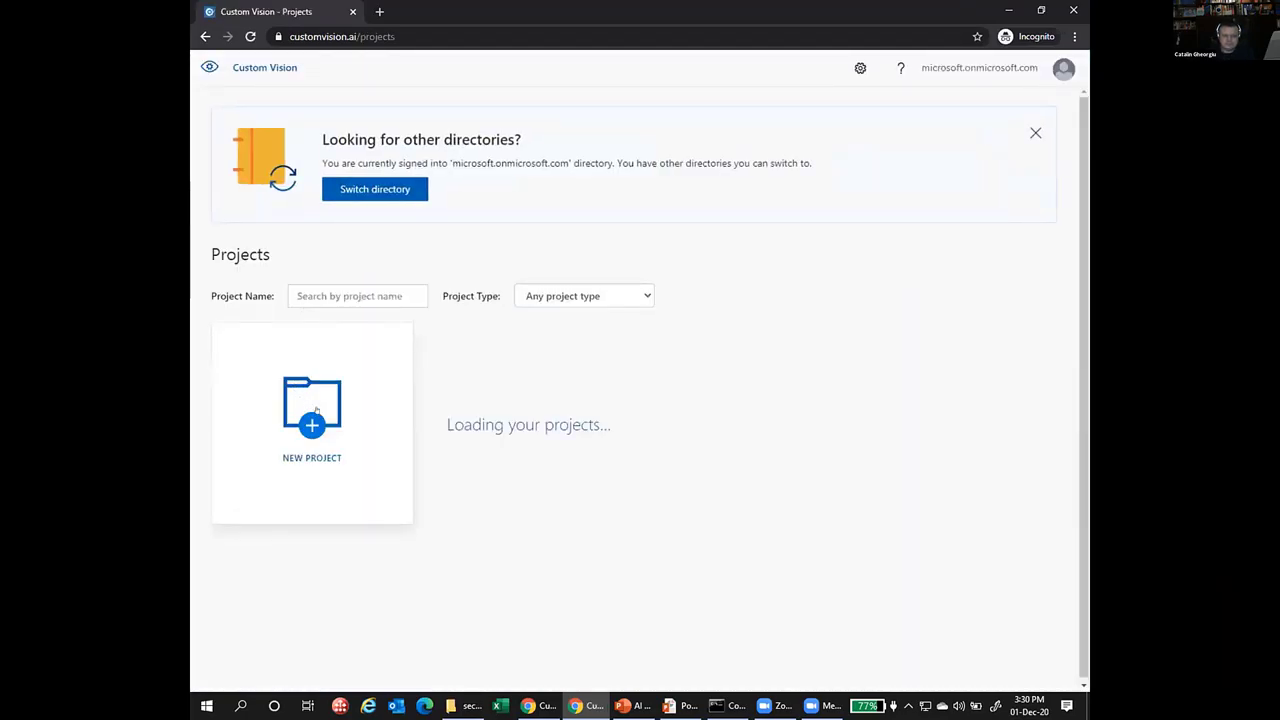
Inspect the subscriptions offered for a new project's resource, then cancel both dialogs.
{"action": "left_click", "coordinate": [316, 421]}
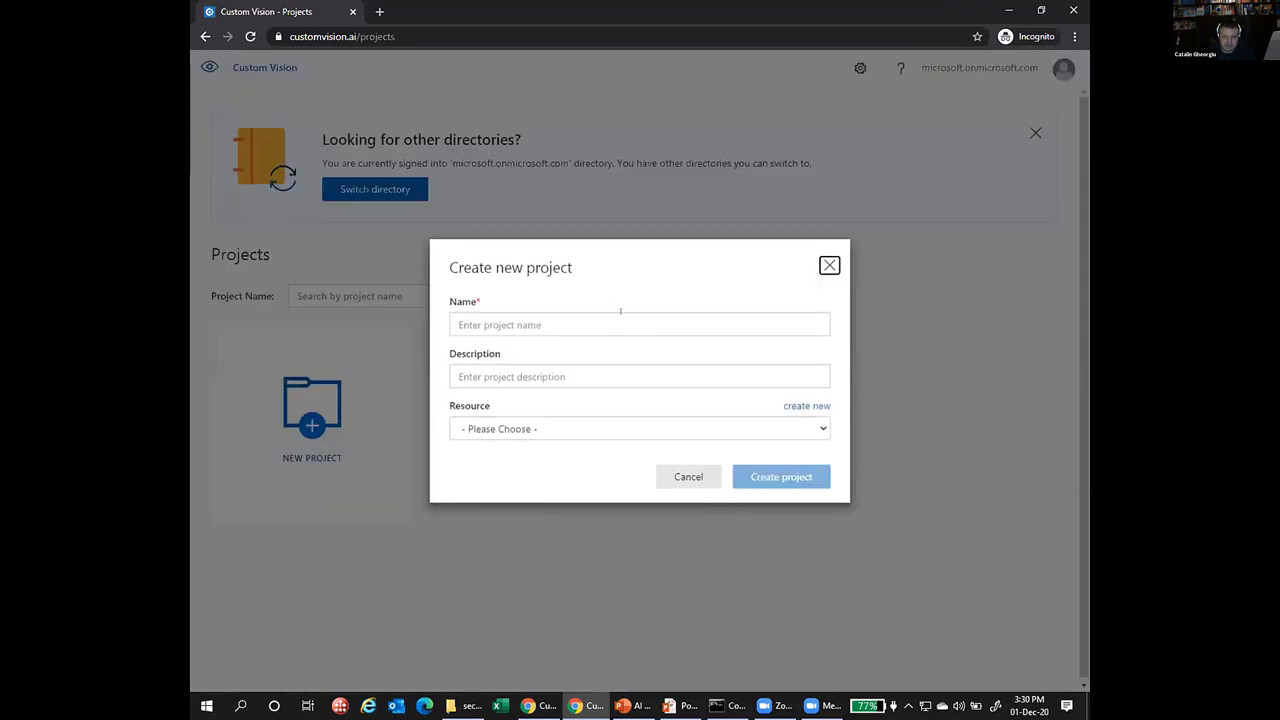
{"action": "left_click", "coordinate": [815, 406]}
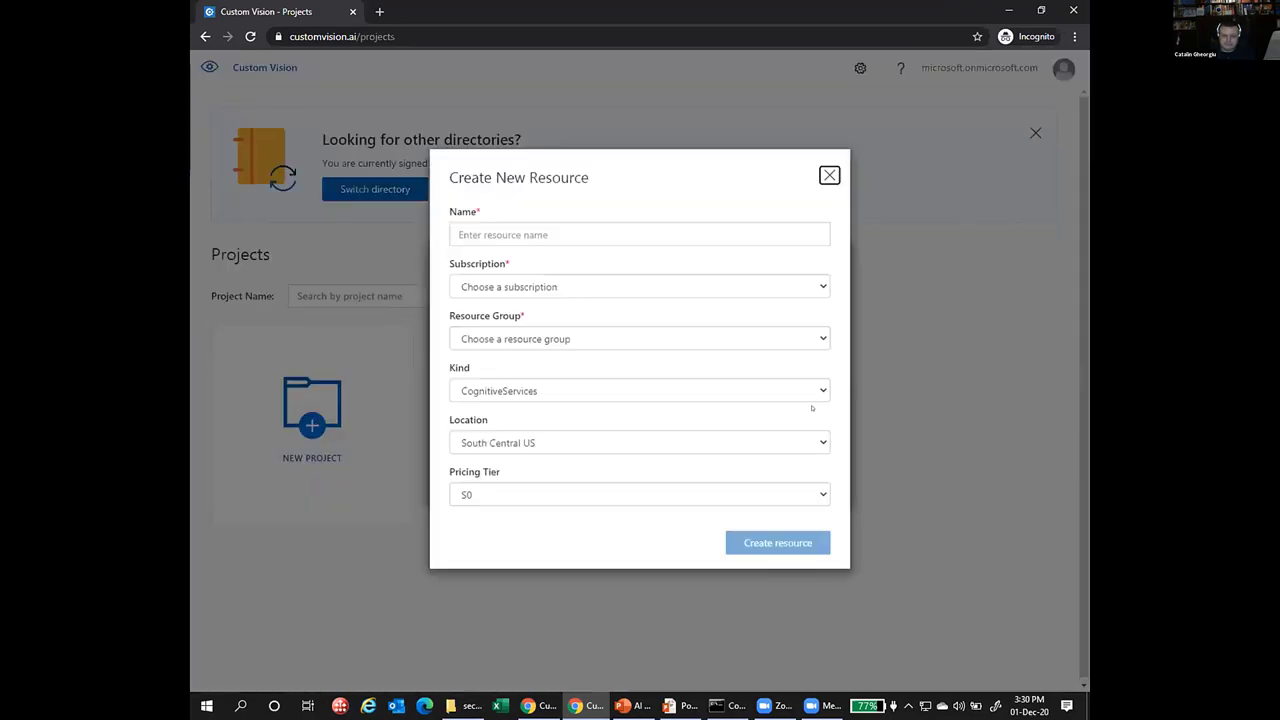
{"action": "left_click", "coordinate": [585, 298]}
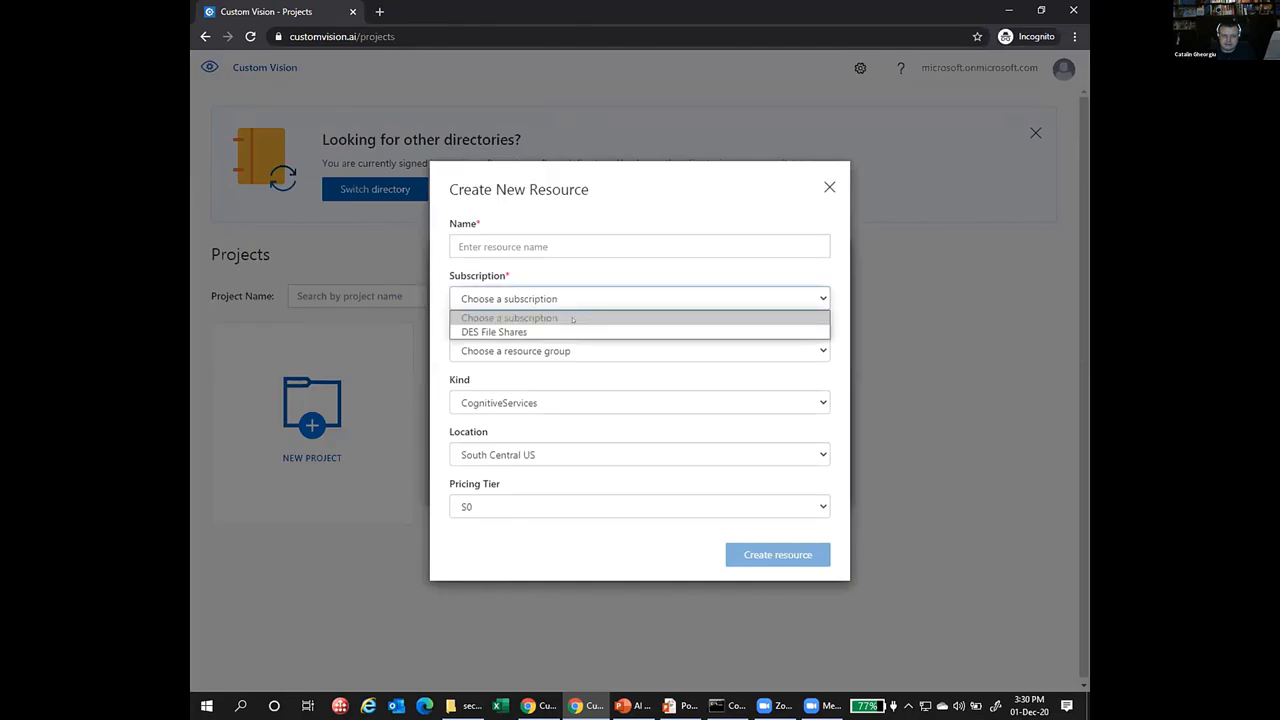
{"action": "left_click", "coordinate": [904, 434]}
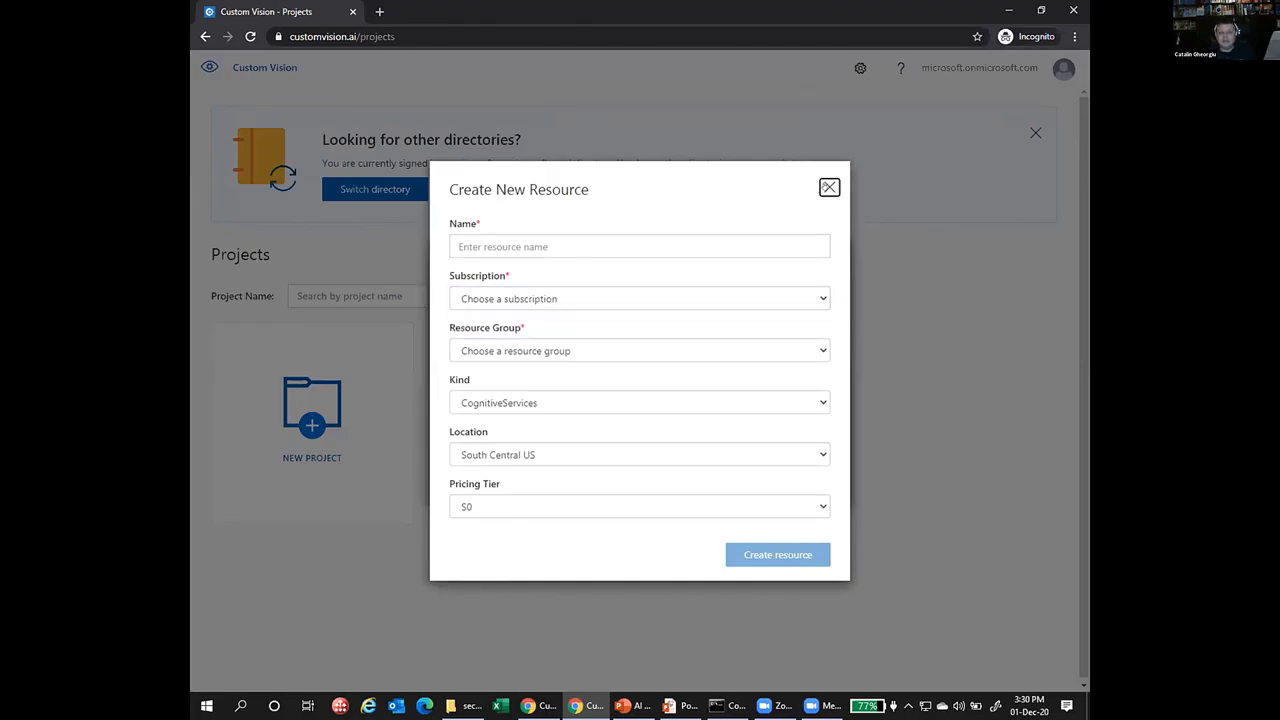
{"action": "left_click", "coordinate": [829, 187]}
{"action": "left_click", "coordinate": [829, 265]}
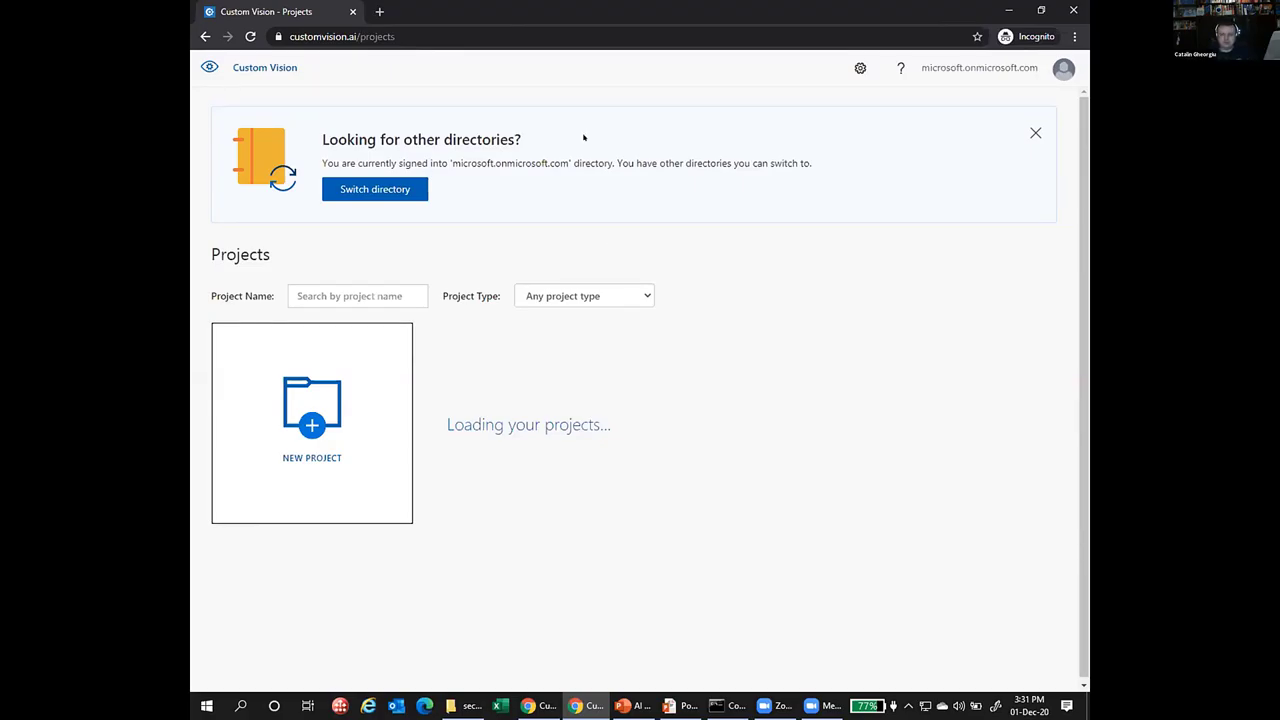
Switch back to the original directory and dismiss the other-directories notice.
{"action": "left_click", "coordinate": [1061, 69]}
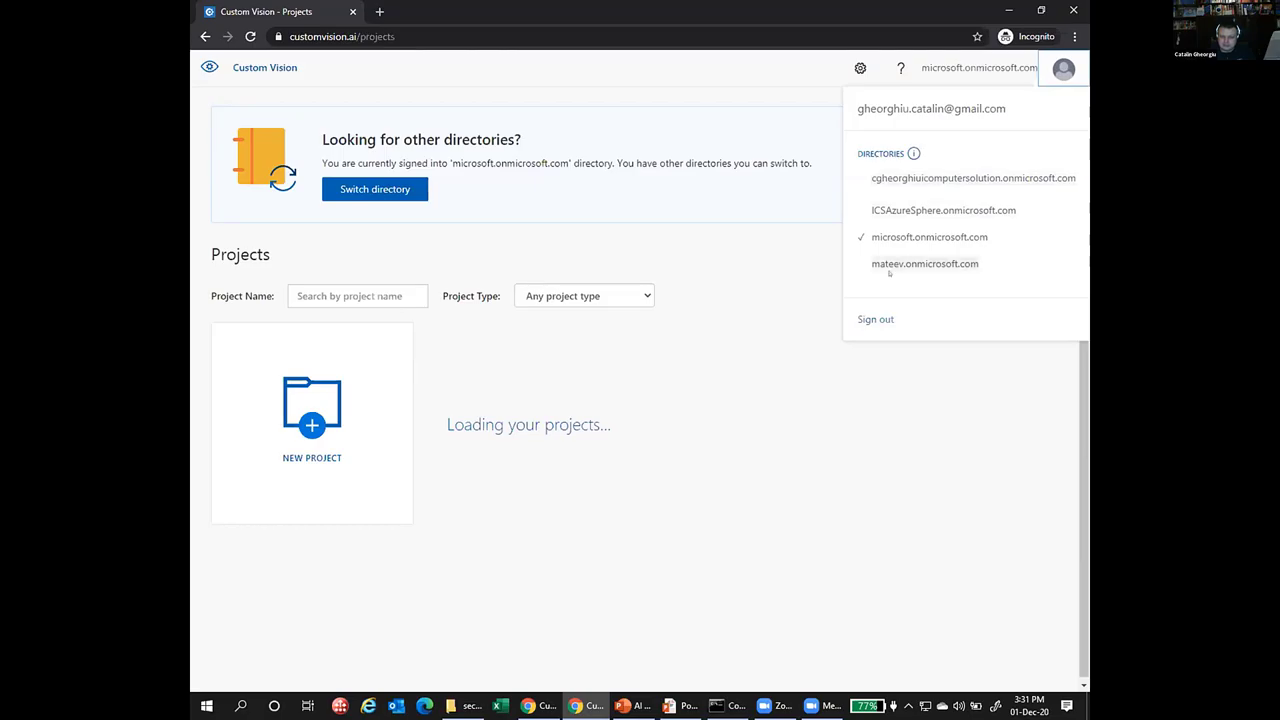
{"action": "left_click", "coordinate": [916, 178]}
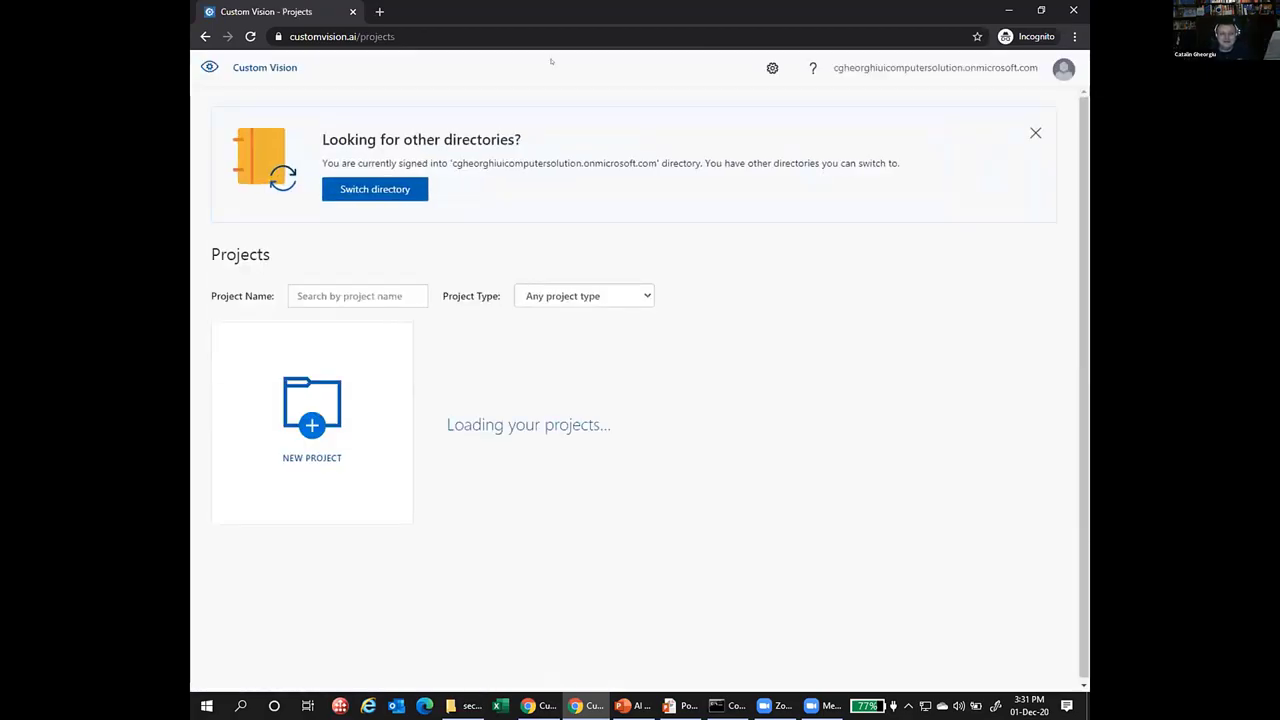
{"action": "left_click", "coordinate": [1035, 133]}
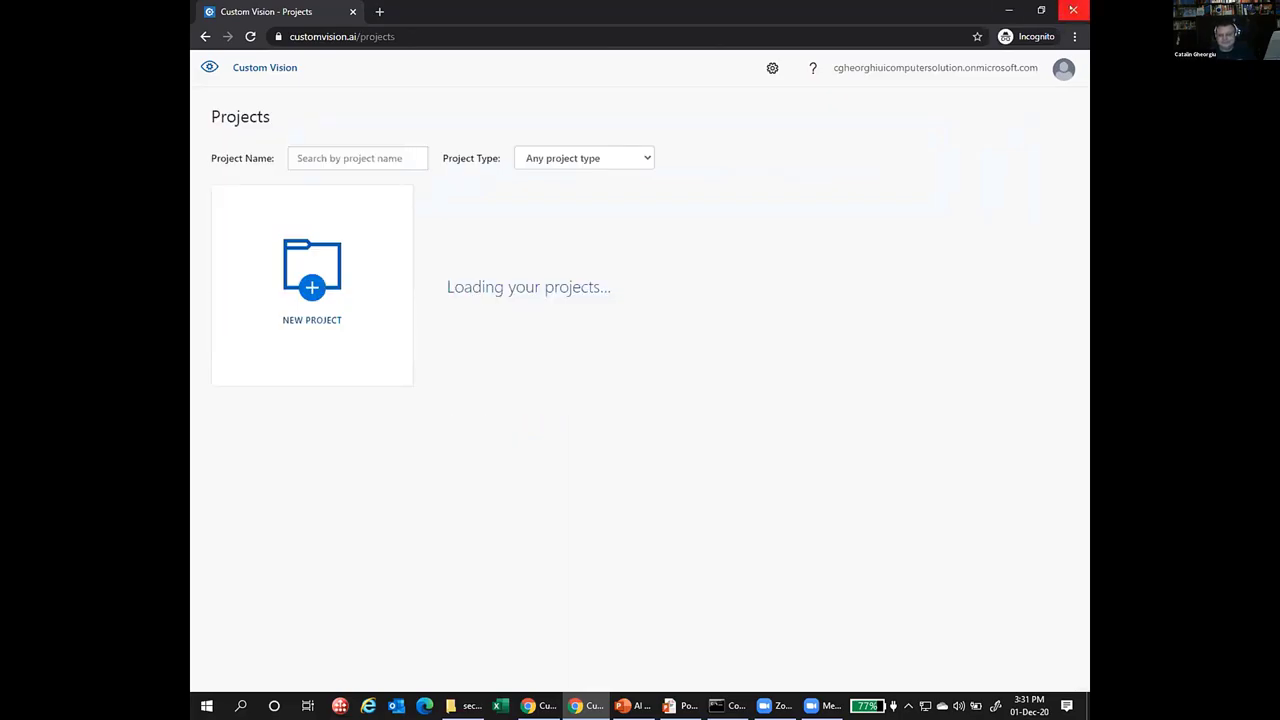
Close the incognito window and return to the Azure IoT Edge blog post's top.
{"action": "left_click", "coordinate": [1073, 10]}
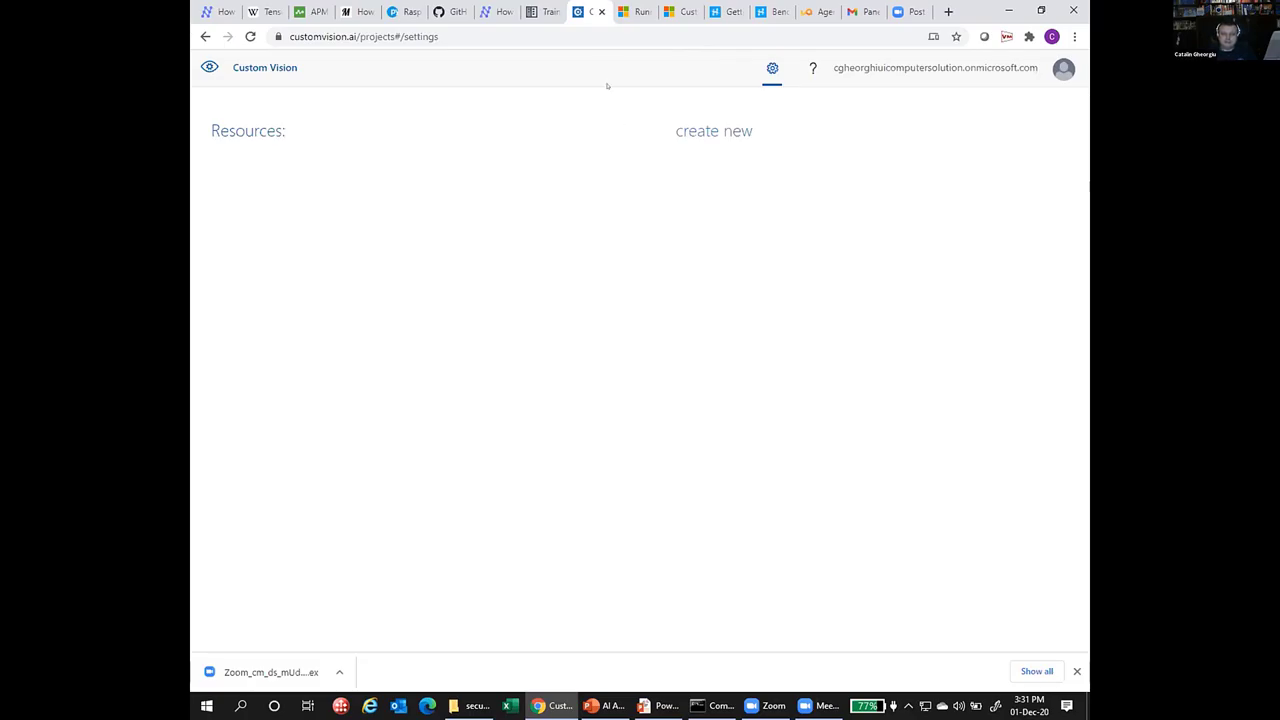
{"action": "left_click", "coordinate": [636, 11]}
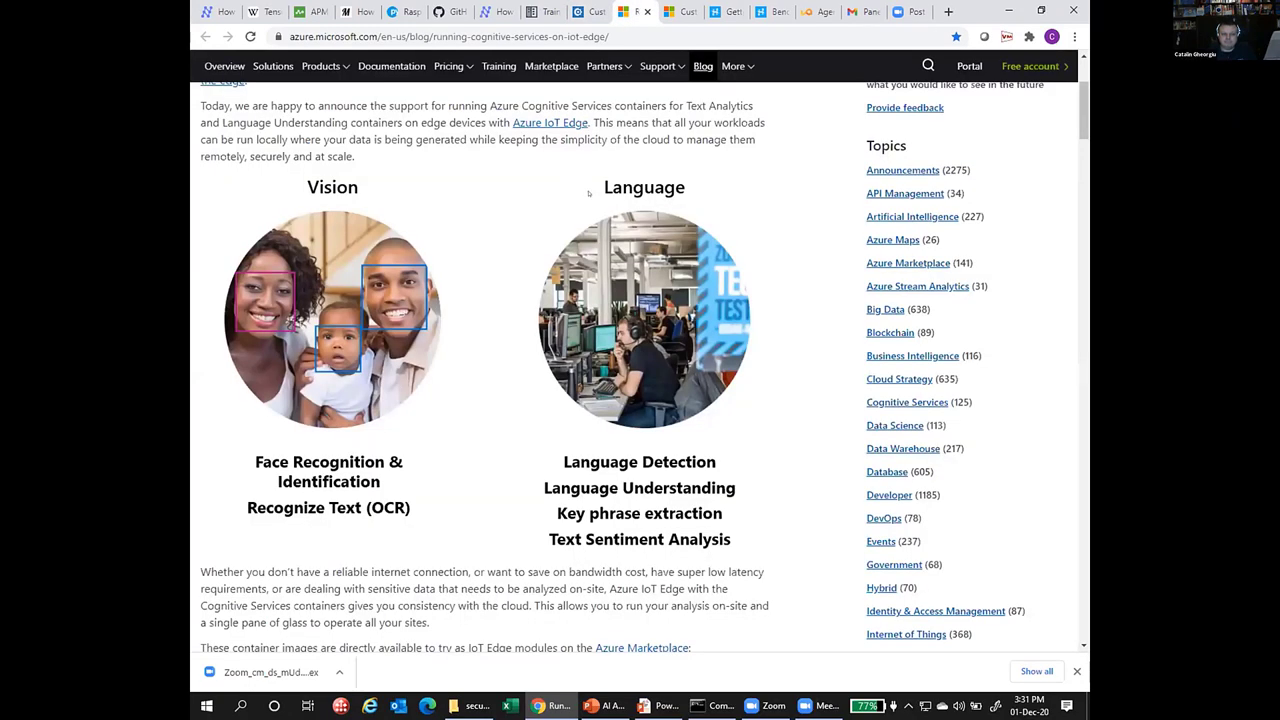
{"action": "scroll", "coordinate": [589, 193], "scroll_direction": "up", "scroll_amount": 3}
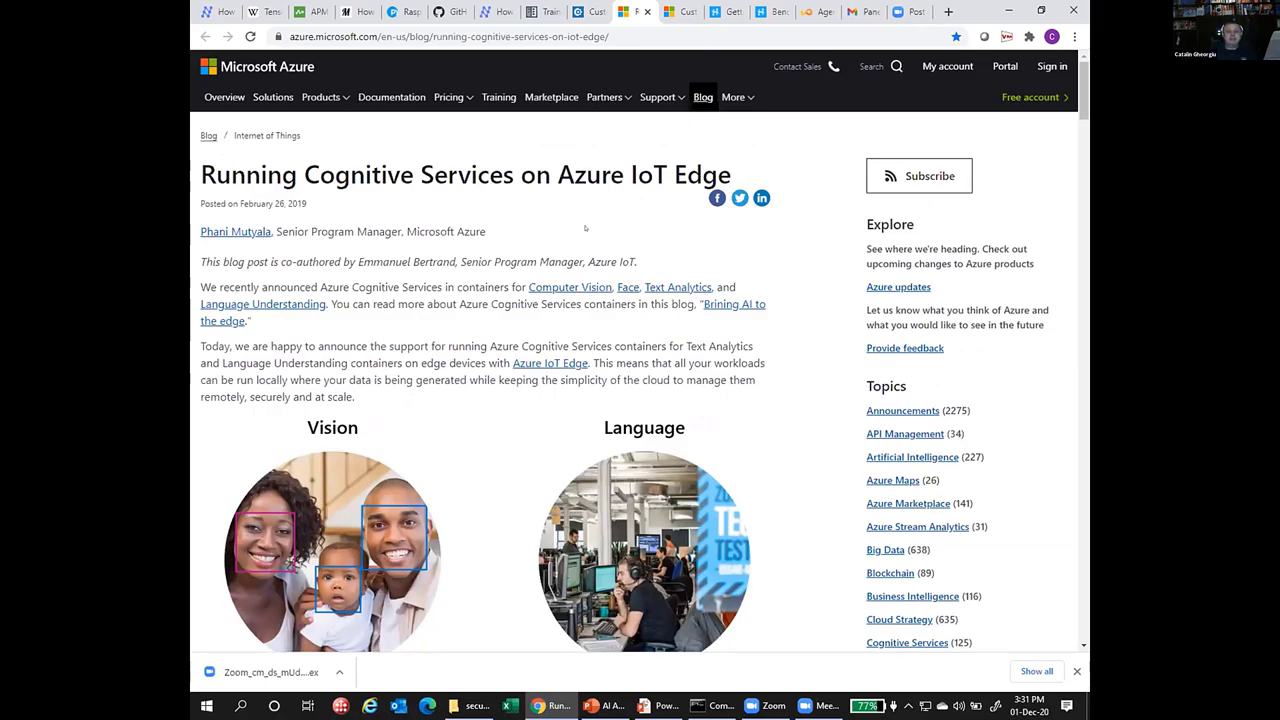